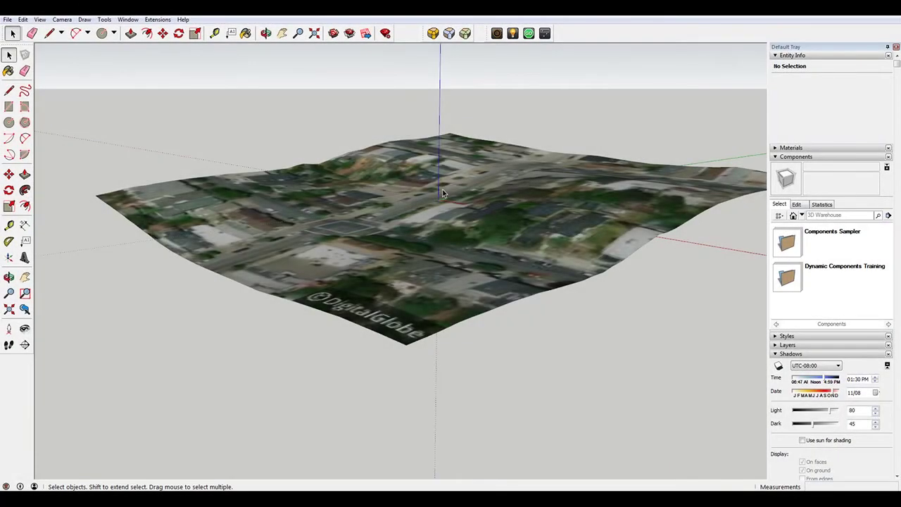
Step: Switch the geo-located site from the 3D terrain to its flat aerial image
mouse_move(544, 202)
middle_down()
mouse_move(493, 211)
mouse_move(552, 215)
middle_up()
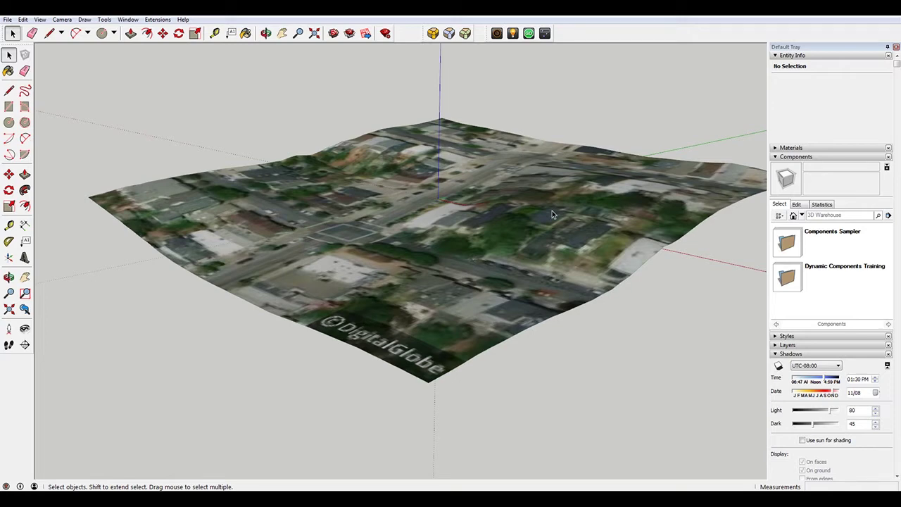
middle_drag(364, 224, 366, 225)
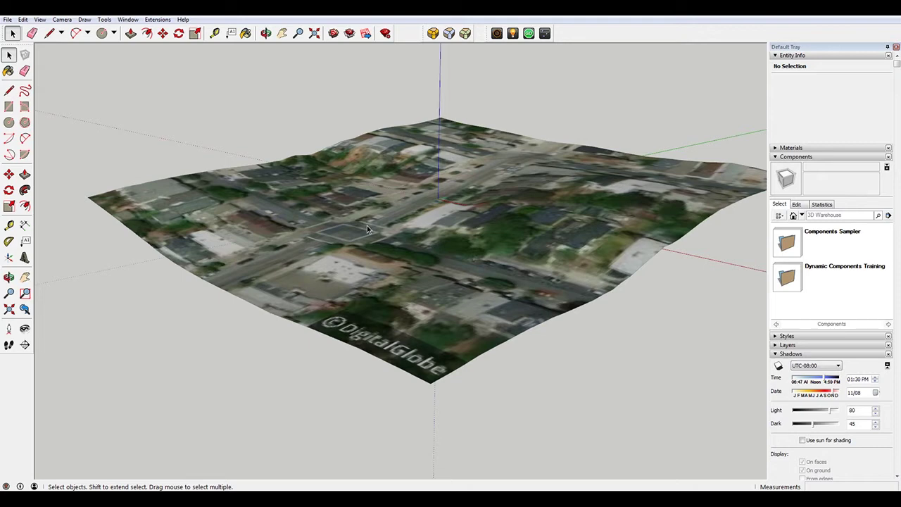
click(7, 19)
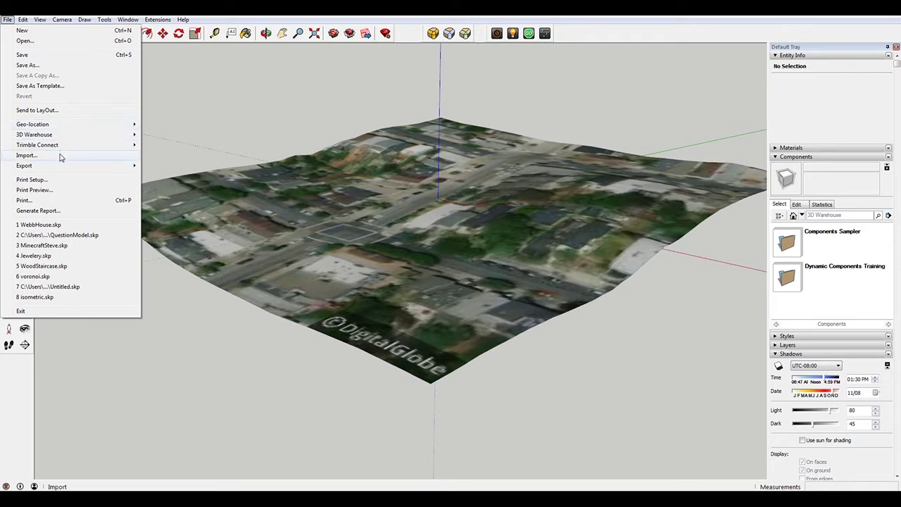
mouse_move(62, 124)
click(172, 149)
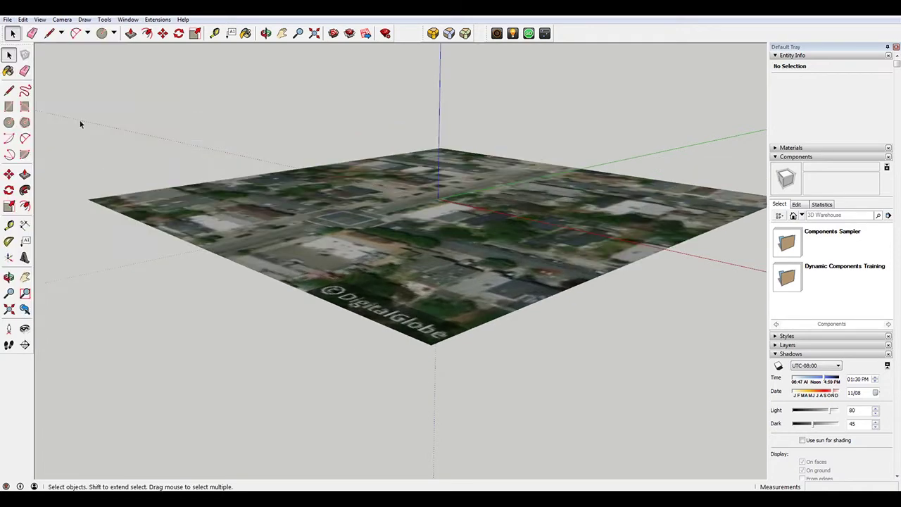
Step: Set the camera to parallel projection and look at the site from the Top standard view
click(22, 20)
mouse_move(7, 19)
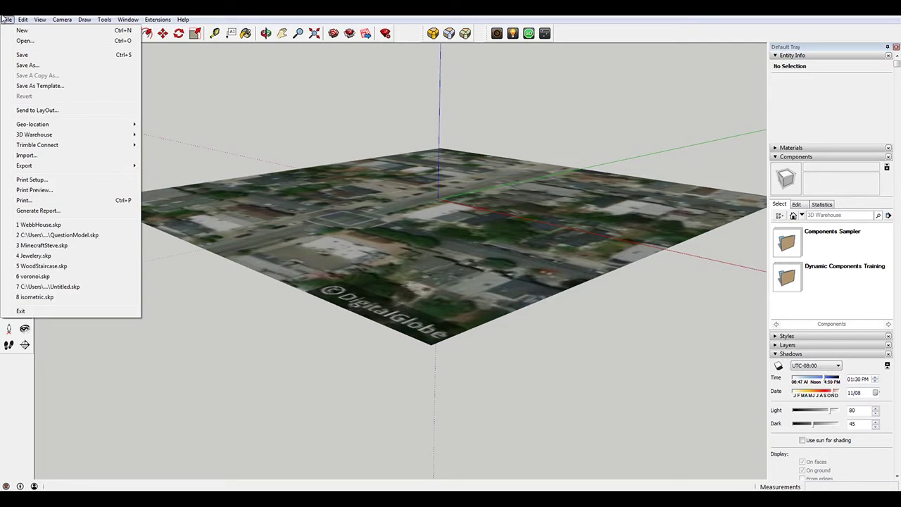
mouse_move(64, 21)
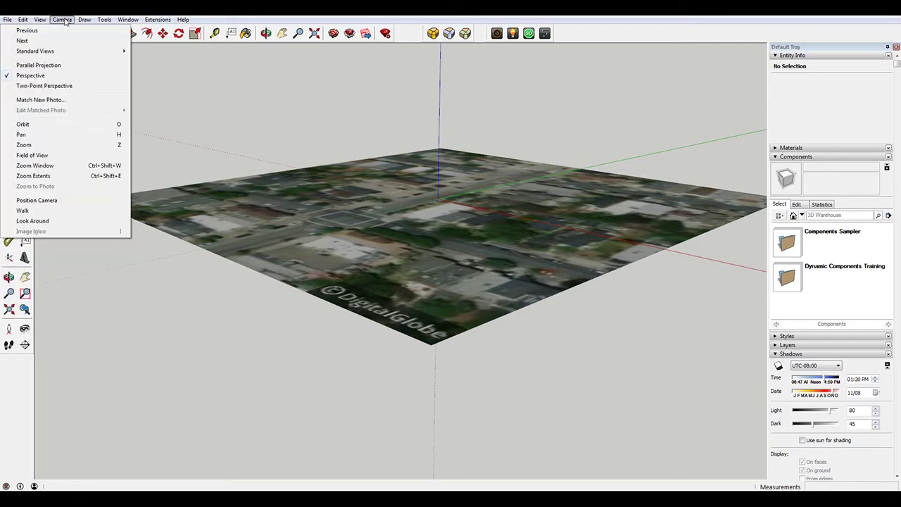
click(55, 65)
click(62, 20)
mouse_move(61, 52)
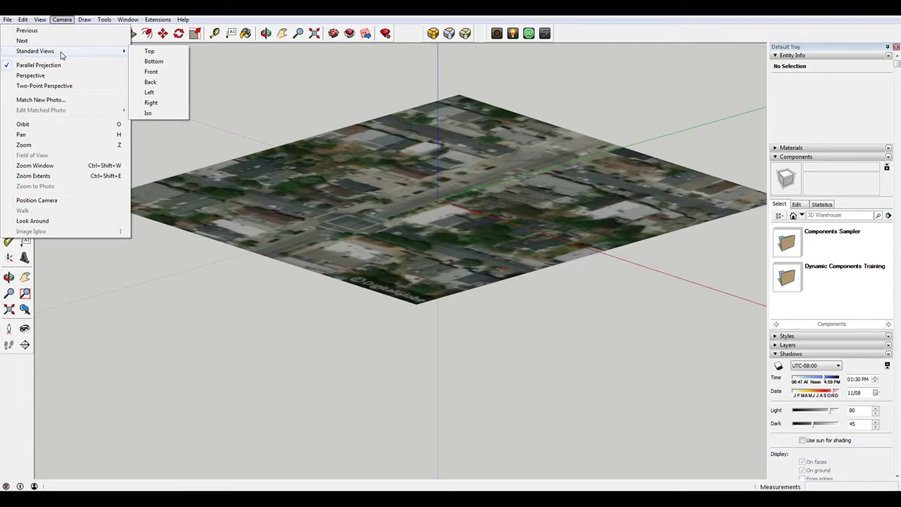
click(150, 51)
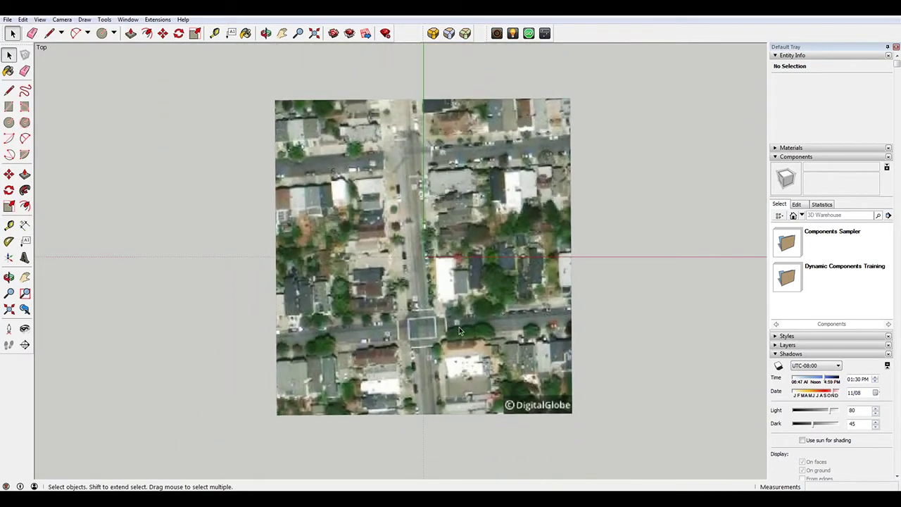
Step: Draw a line about 577' long along the upper edge of the lower cross street, running past both image borders
key(l)
scroll(446, 321, up, 2)
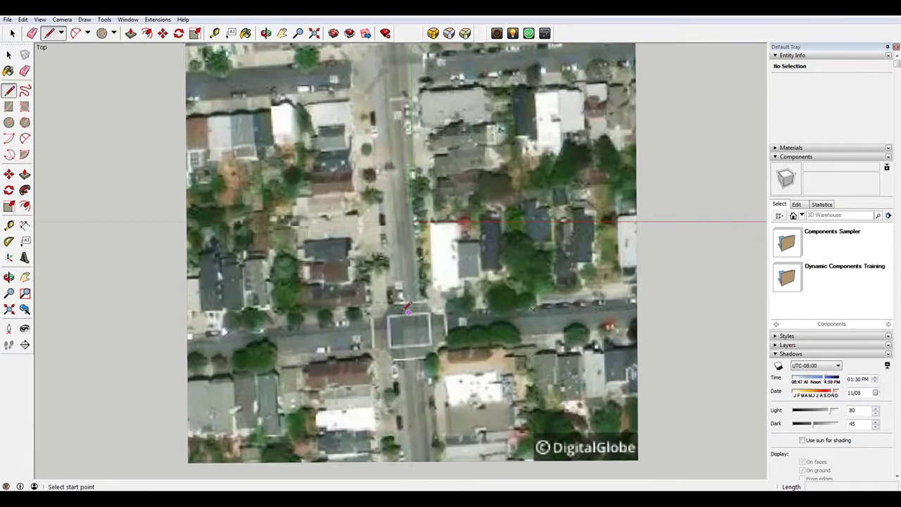
click(164, 338)
click(676, 295)
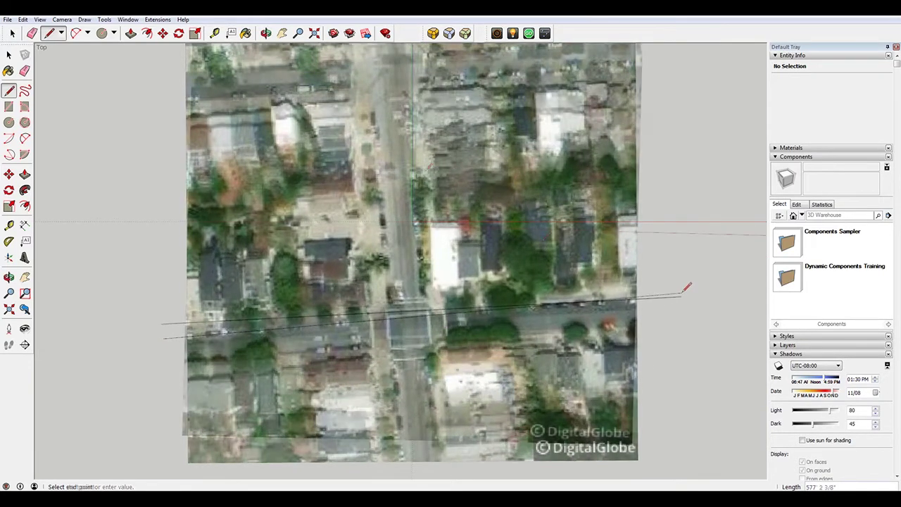
Step: Copy the lower cross street's edge line about 31' across to the street's opposite edge
key(space)
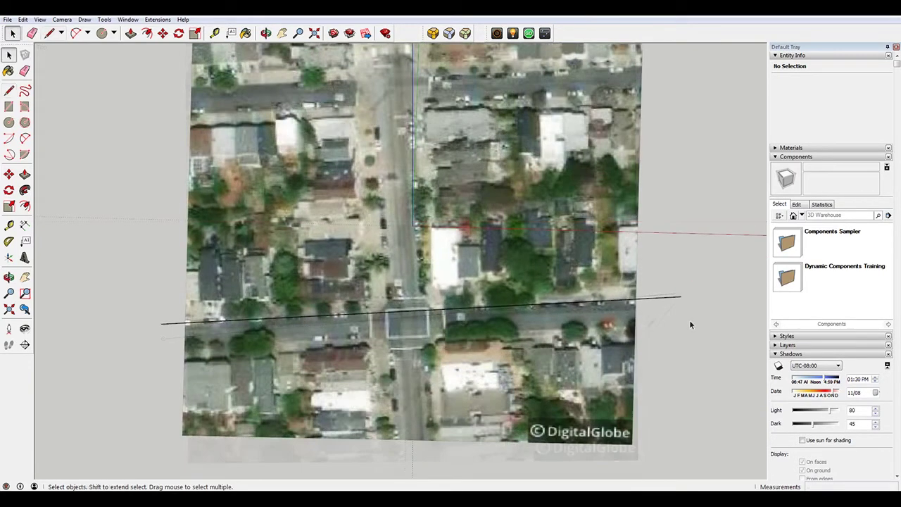
click(677, 297)
key(m)
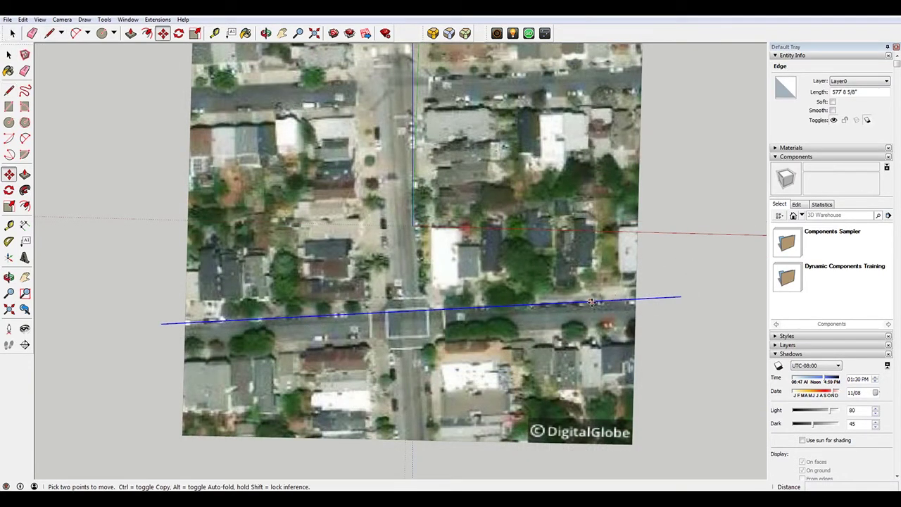
key(ctrl)
click(596, 301)
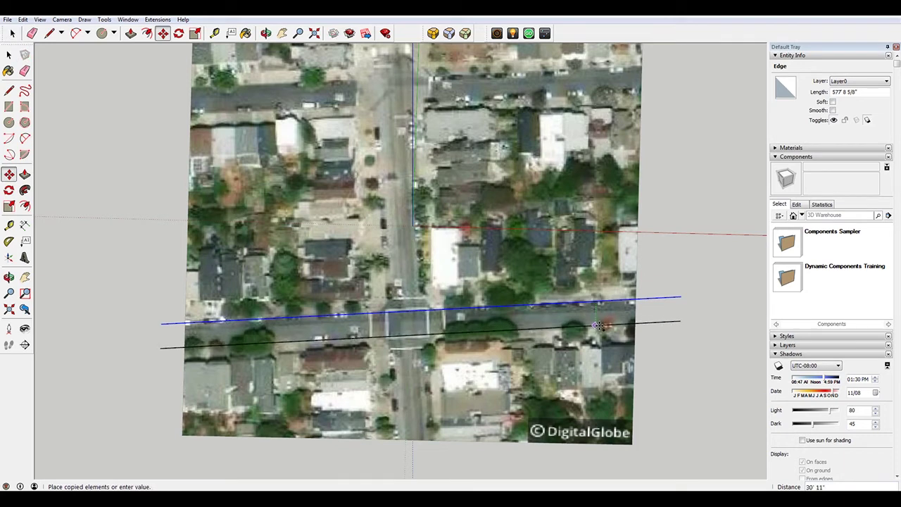
click(596, 327)
Step: Draw a line about 601' long along the right edge of the vertical main street, extending beyond the image
key(l)
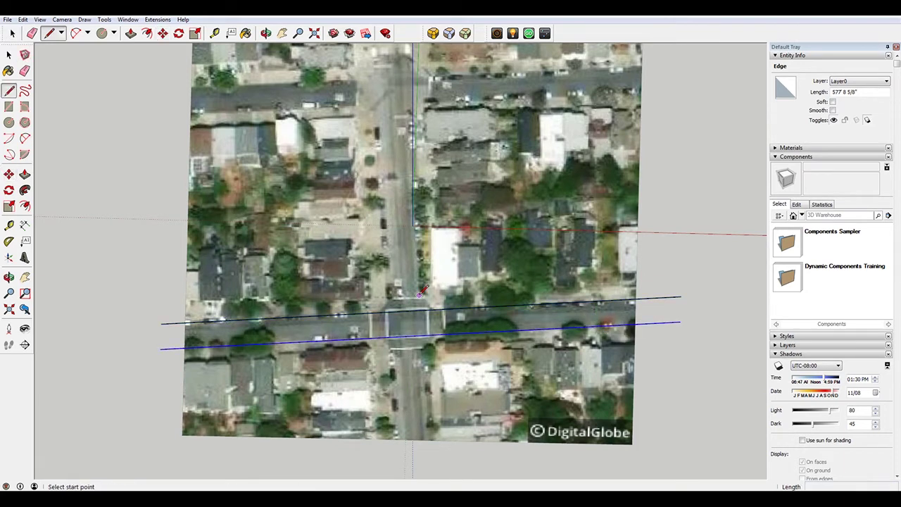
click(434, 449)
scroll(437, 440, down, 2)
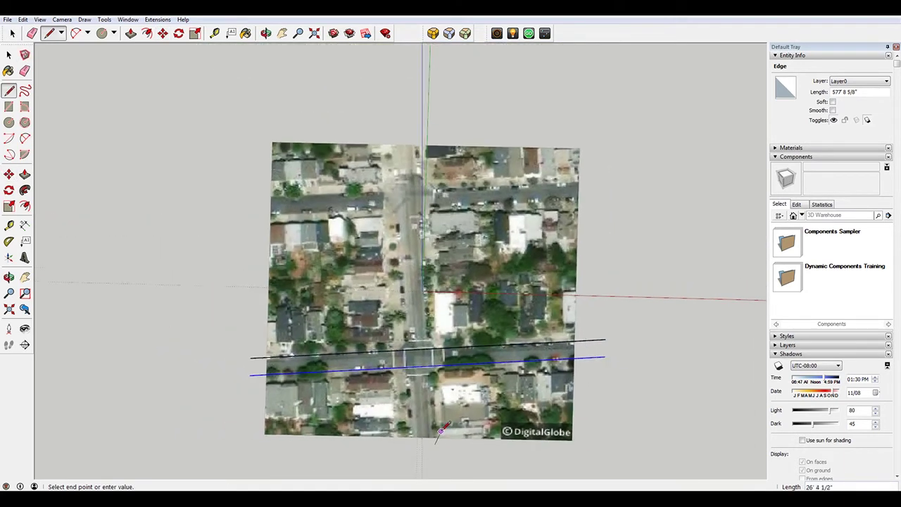
scroll(442, 380, up, 1)
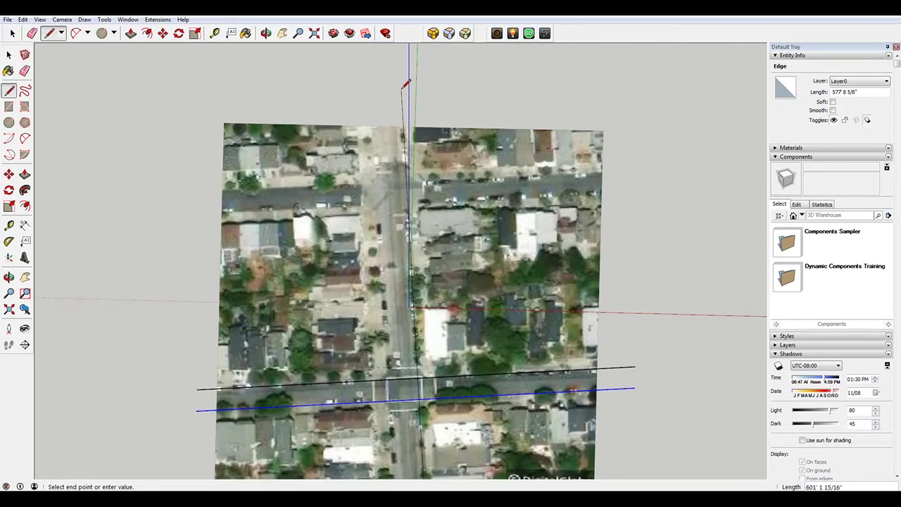
click(403, 89)
Step: Select all segments of the main street's edge line and copy them about 39' to the street's left edge
key(space)
click(407, 190)
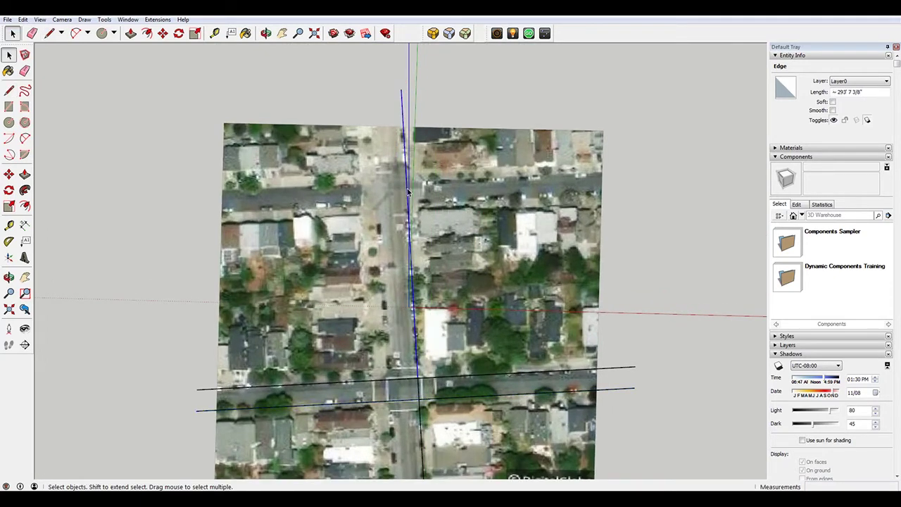
scroll(407, 188, down, 1)
scroll(394, 141, up, 1)
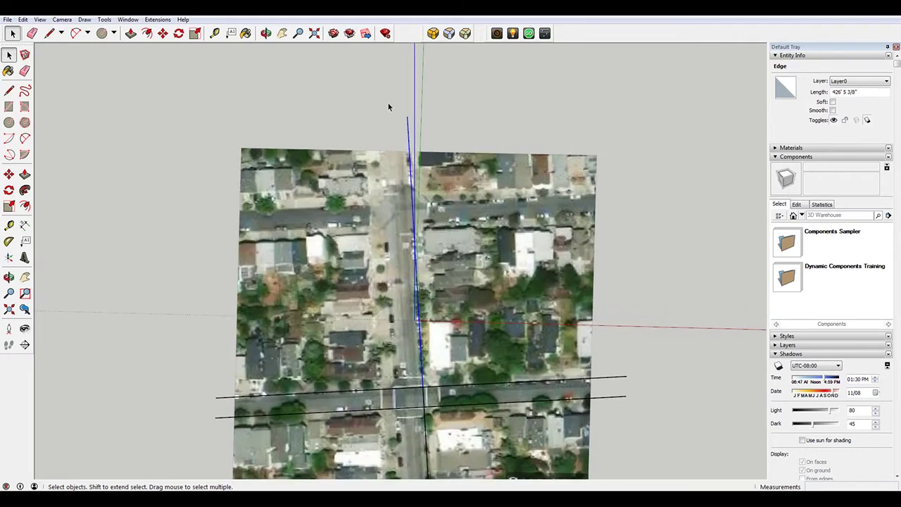
drag(386, 91, 420, 331)
scroll(404, 241, down, 1)
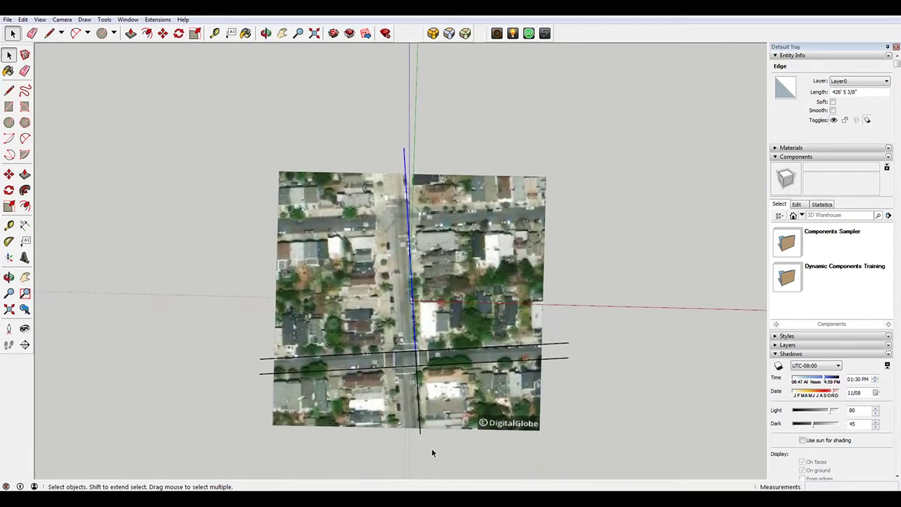
drag(392, 99, 437, 473)
scroll(412, 472, up, 1)
key(m)
key(ctrl)
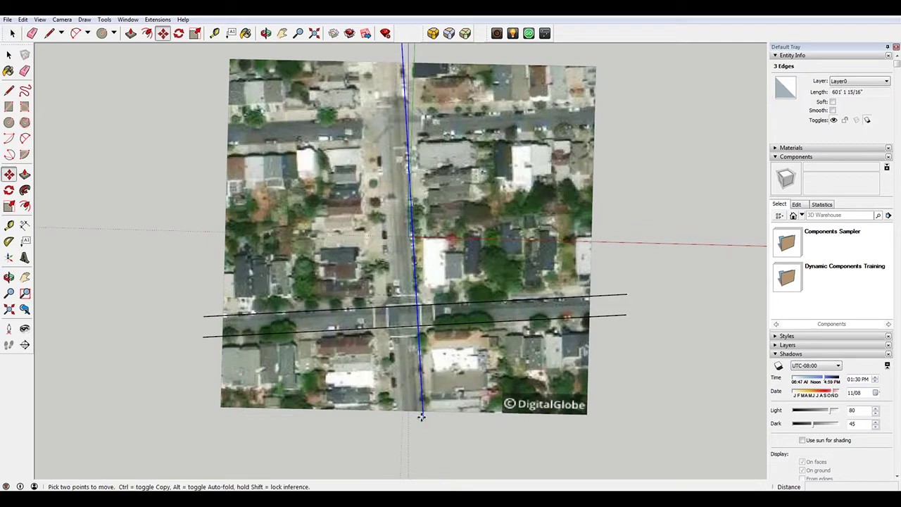
click(421, 416)
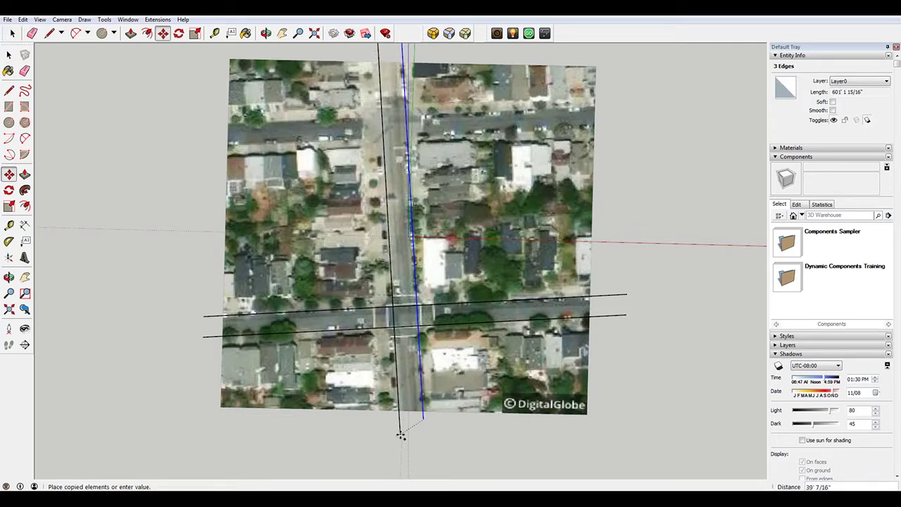
click(400, 433)
Step: Draw a line about 656' long along the upper edge of the upper cross street, past both image borders
key(l)
scroll(247, 360, up, 2)
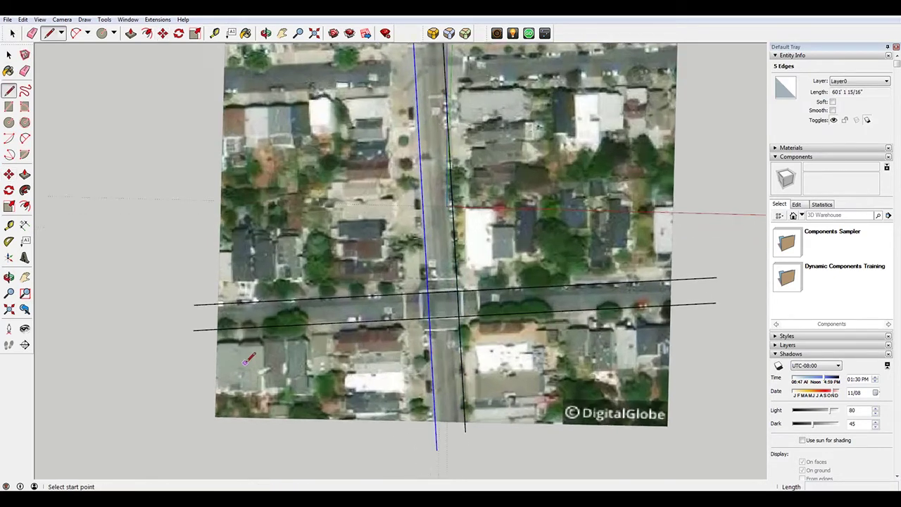
scroll(255, 369, down, 2)
scroll(255, 369, up, 2)
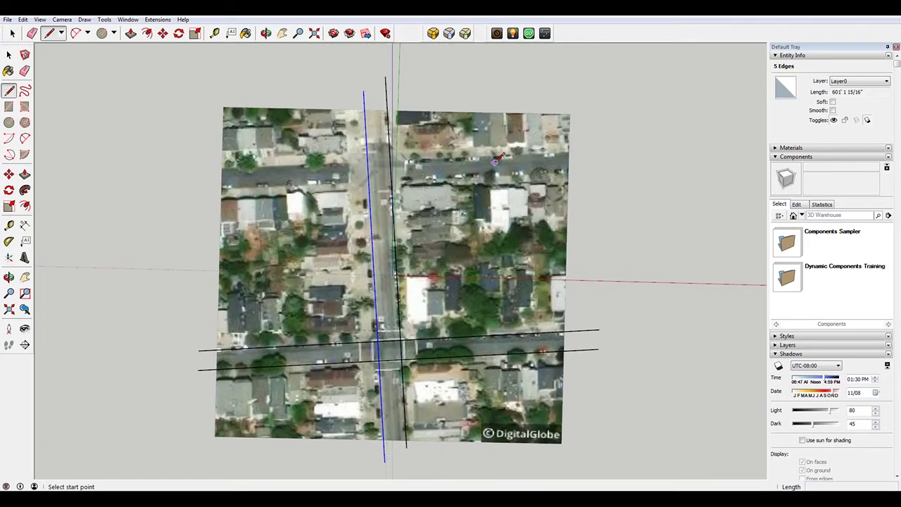
scroll(494, 161, up, 3)
scroll(410, 147, down, 2)
click(128, 166)
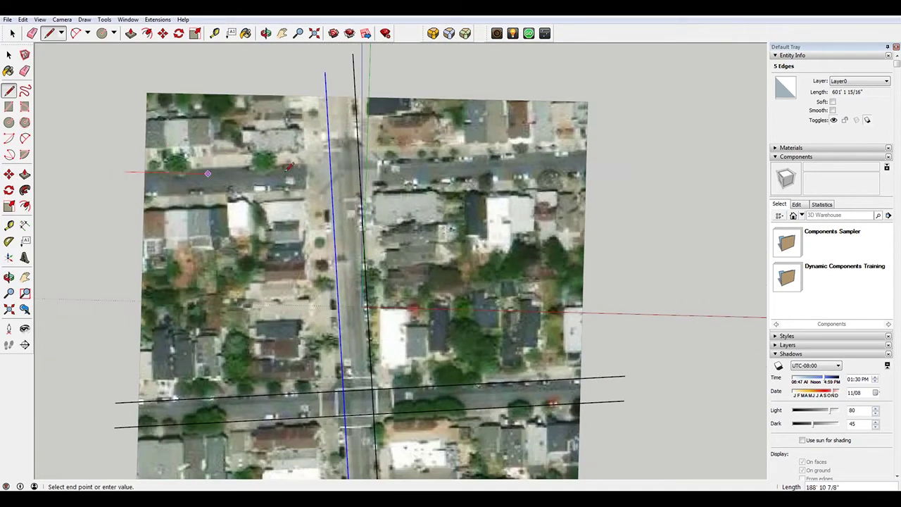
click(702, 147)
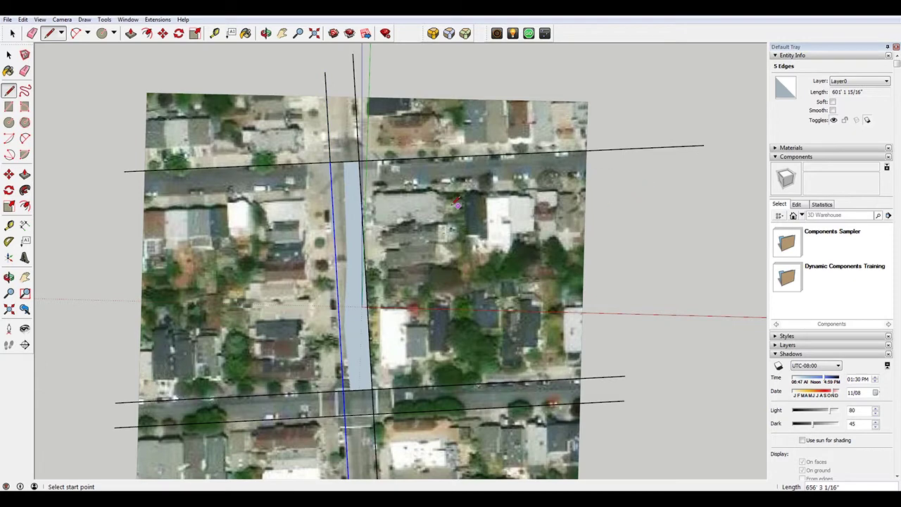
click(126, 197)
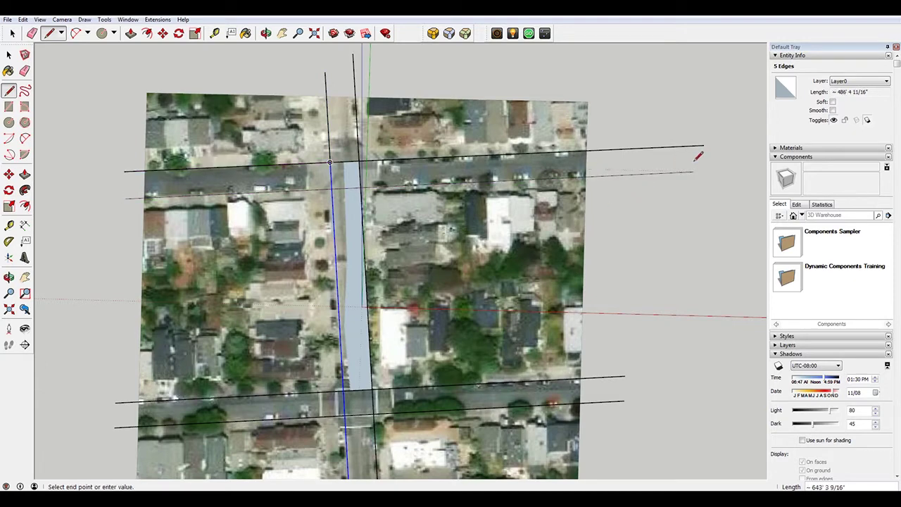
key(space)
Step: Copy all segments of the upper cross street's edge line about 28' down to the street's lower edge
drag(45, 96, 752, 189)
key(m)
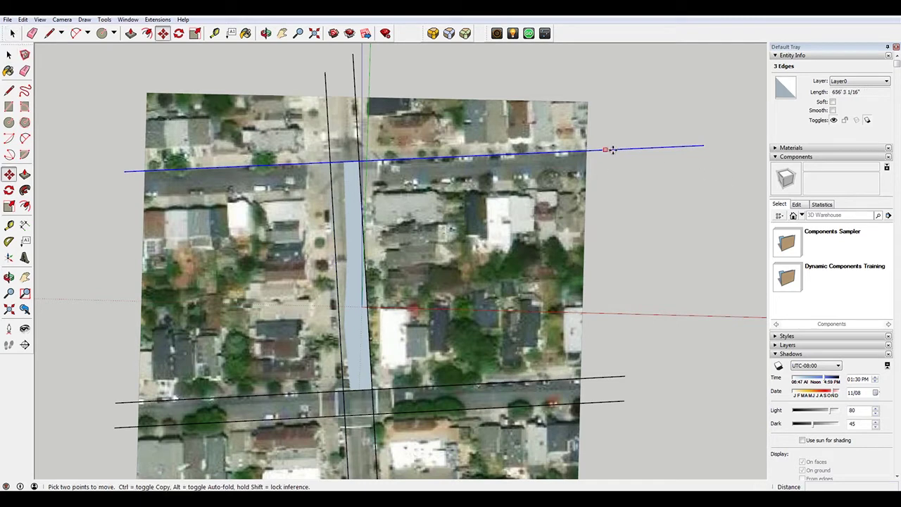
click(612, 150)
key(ctrl)
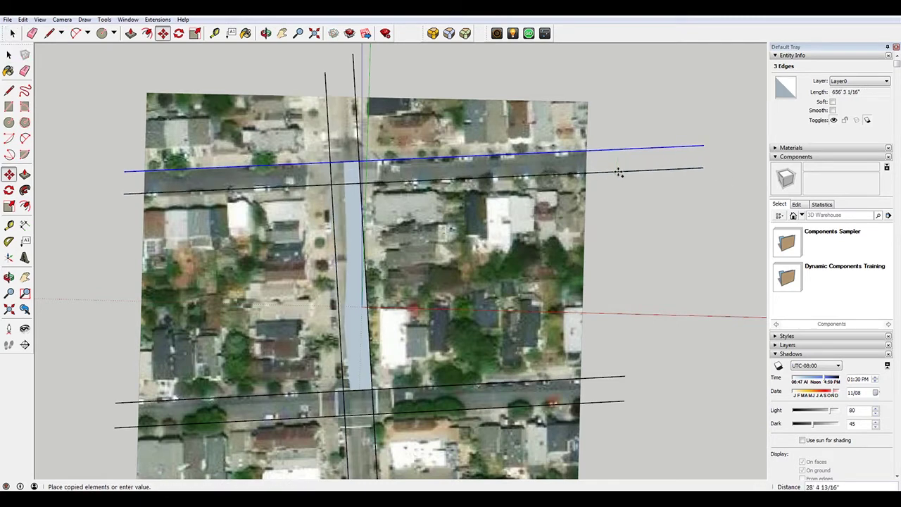
click(620, 173)
Step: Close both ends of the upper cross street and the top end of the main street with connecting lines
key(l)
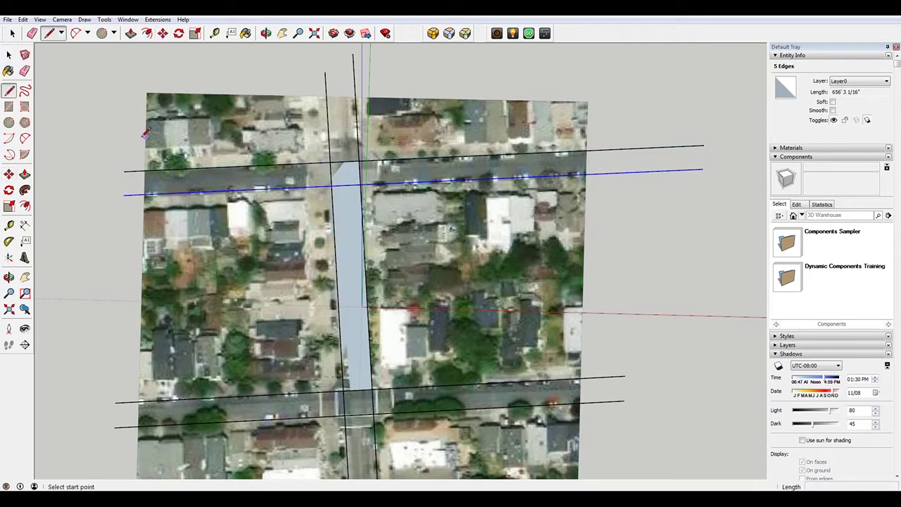
click(125, 169)
click(124, 195)
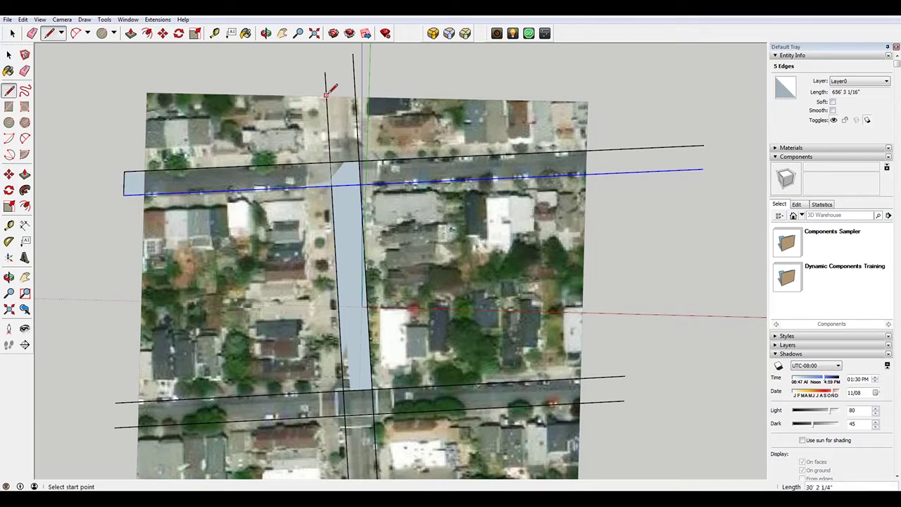
click(325, 71)
click(353, 54)
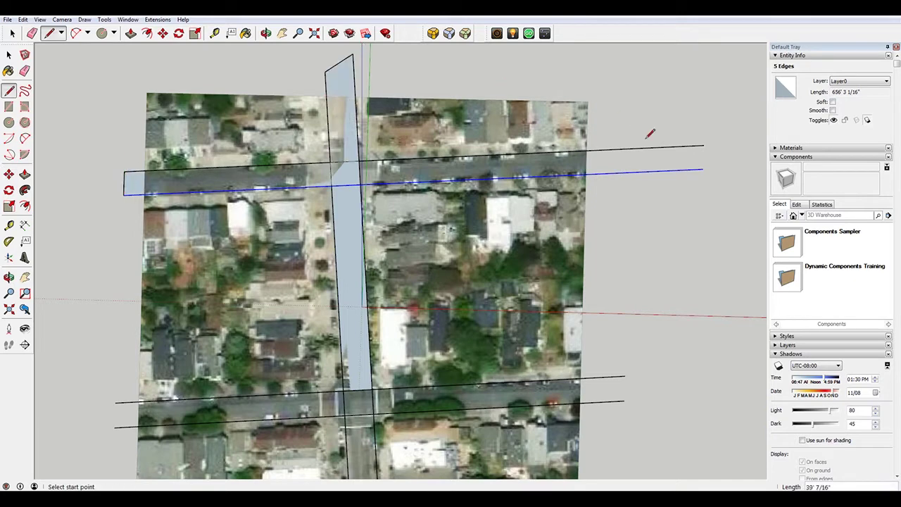
click(703, 145)
click(702, 170)
Step: Close both ends of the lower cross street and the bottom end of the main street with connecting lines
scroll(499, 138, down, 3)
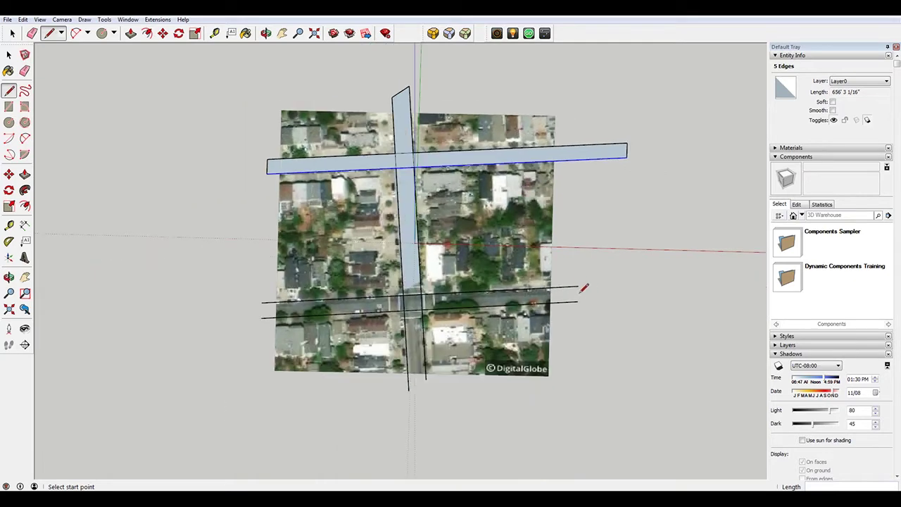
click(578, 286)
click(578, 301)
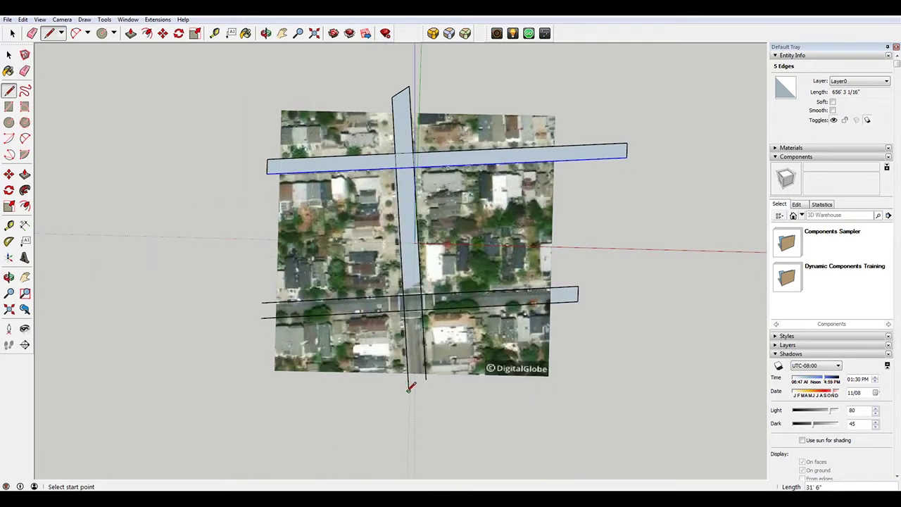
click(409, 389)
click(425, 380)
click(261, 303)
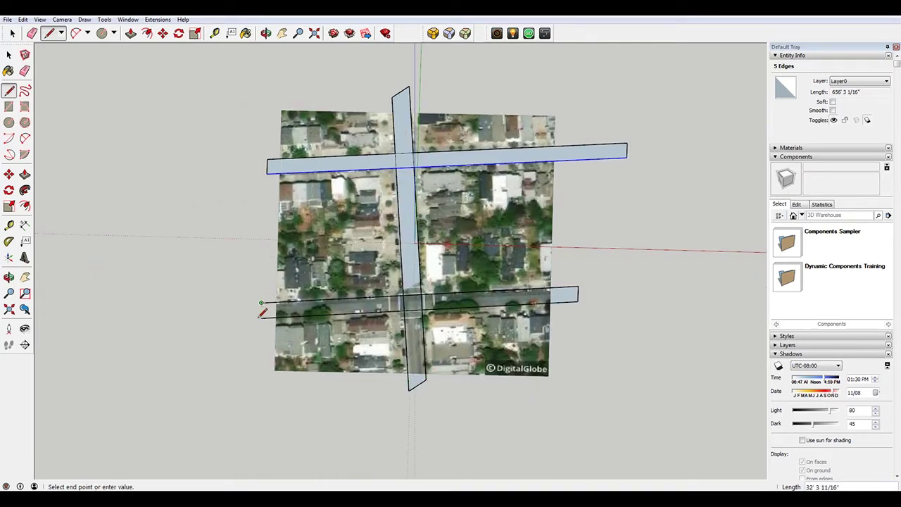
click(259, 318)
scroll(258, 327, up, 2)
key(space)
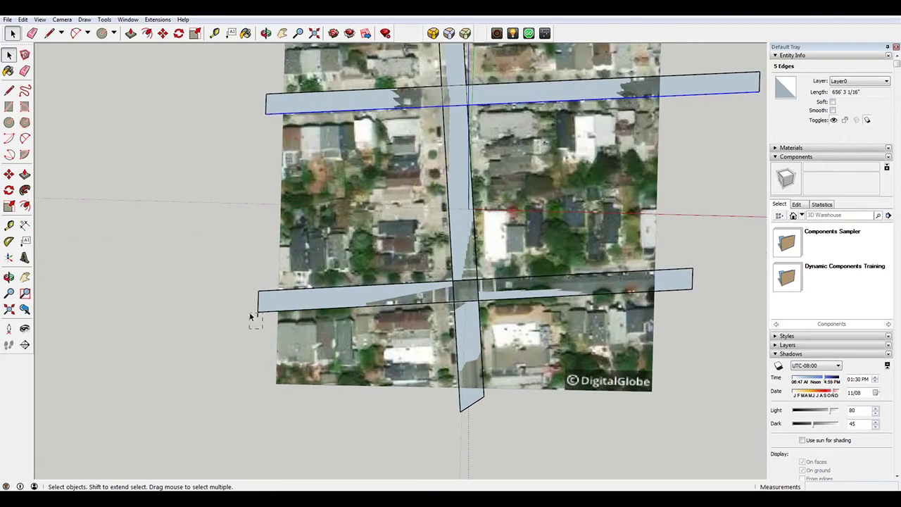
Step: Select all the road outlines and move them vertically up, clear of the locked aerial image
click(265, 318)
scroll(265, 316, down, 3)
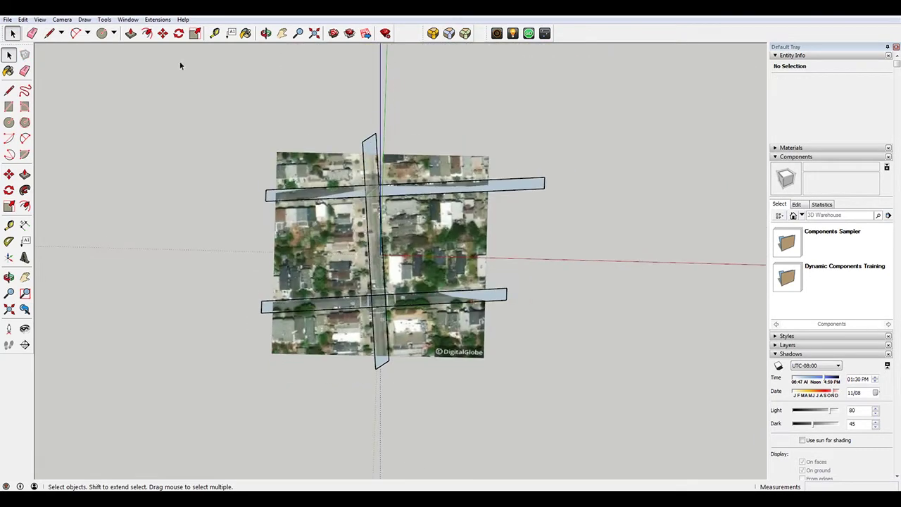
drag(180, 63, 551, 421)
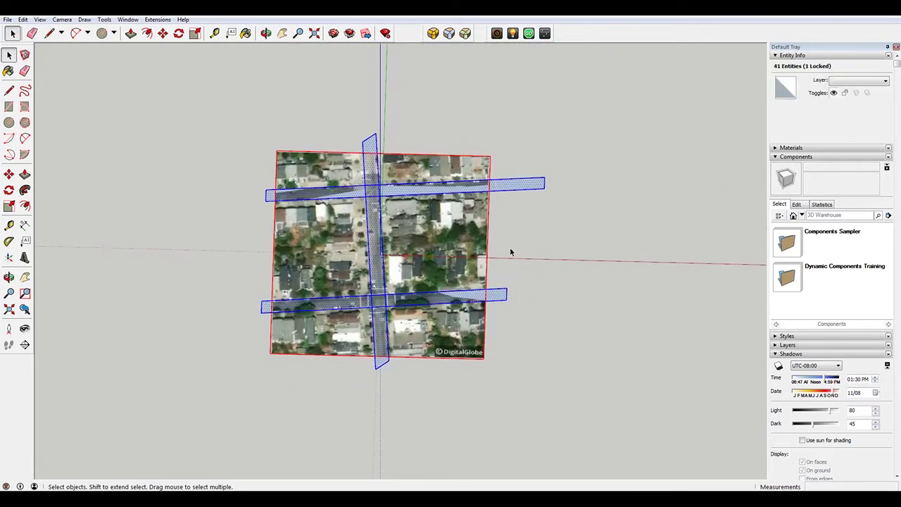
middle_drag(509, 247, 439, 254)
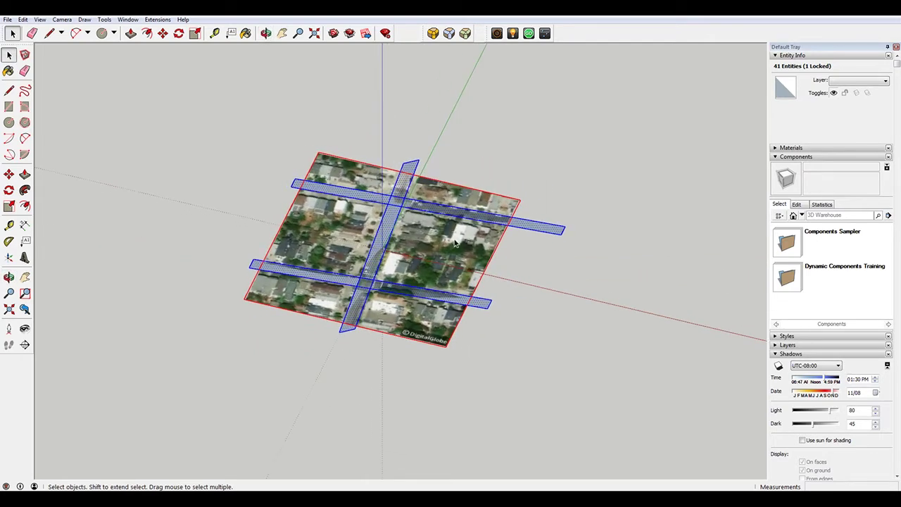
key(m)
click(455, 246)
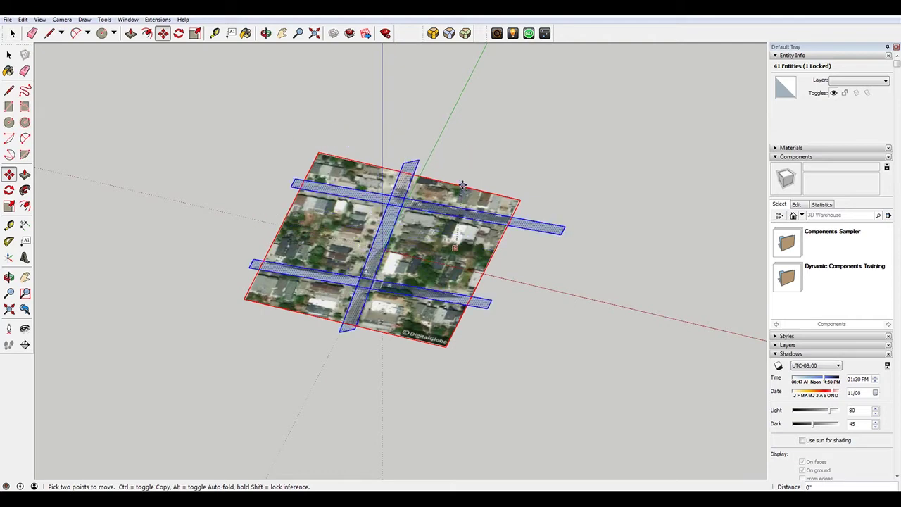
click(460, 161)
Step: Delete the four edges that cross inside the lower street intersection
scroll(339, 205, up, 2)
key(space)
click(385, 181)
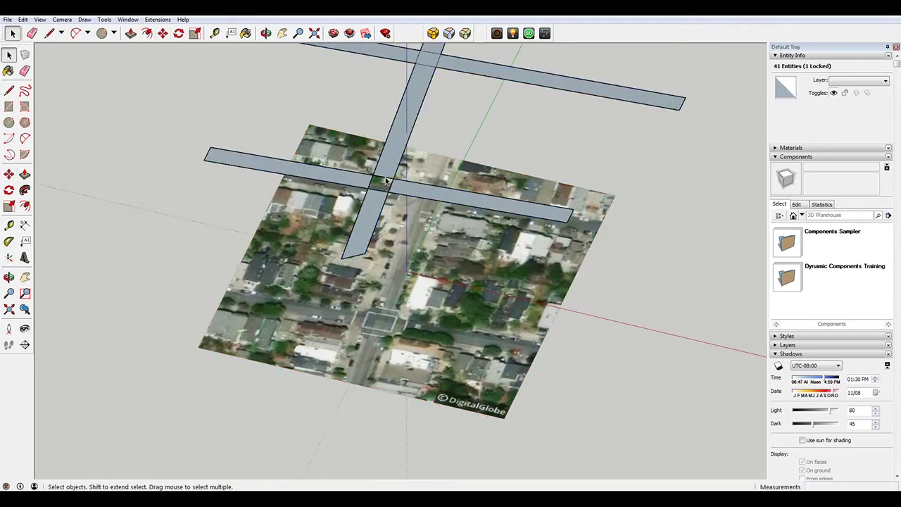
click(386, 182)
key(Delete)
click(388, 191)
key(Delete)
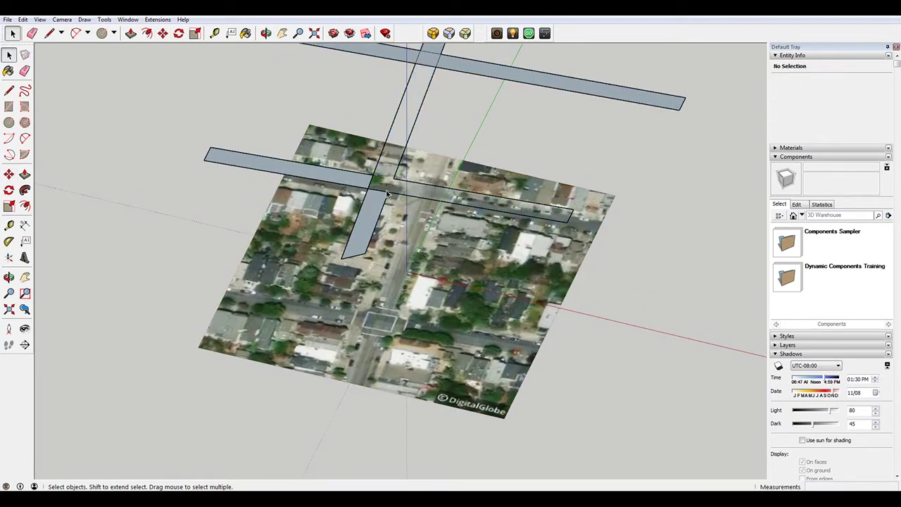
click(385, 197)
key(Delete)
click(372, 188)
key(Delete)
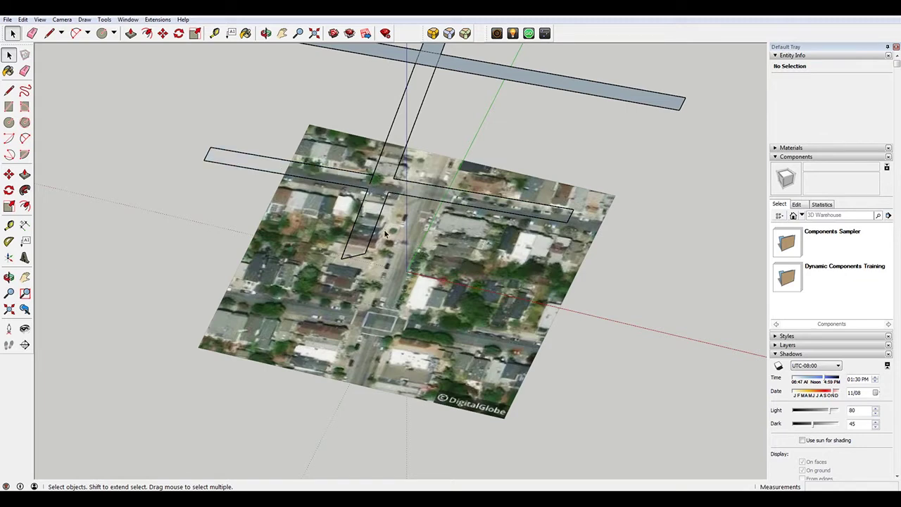
scroll(372, 194, up, 4)
click(372, 194)
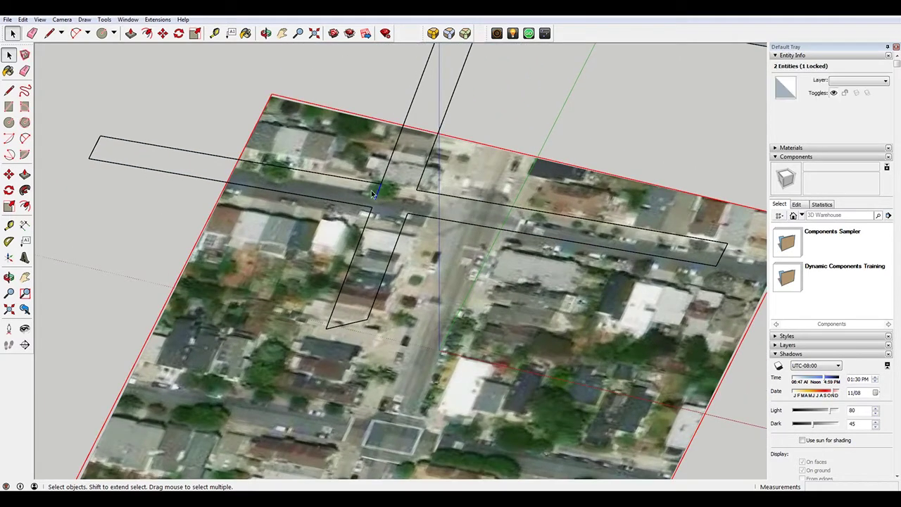
key(Delete)
click(393, 205)
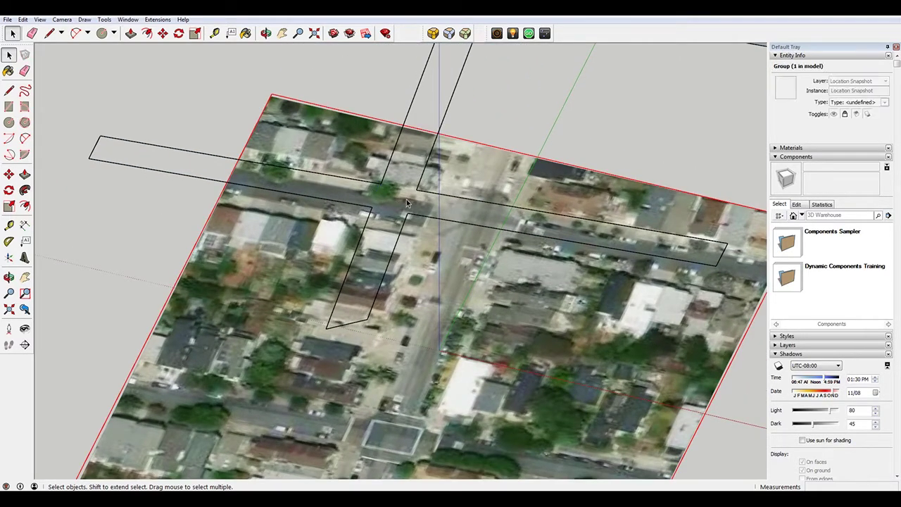
Step: Redraw the closing line across the main street's bottom end to restore the road network's face
key(l)
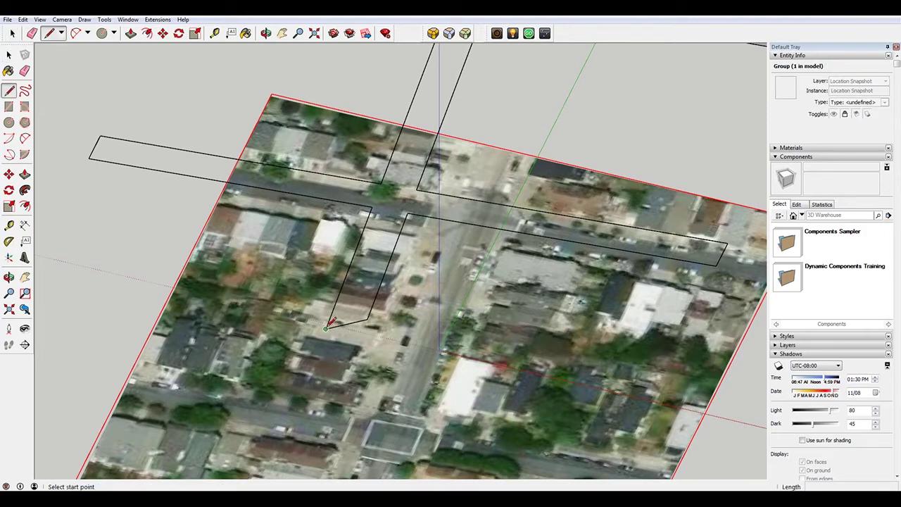
click(326, 328)
click(368, 319)
Step: Delete the edges that cross inside the upper street intersection so the roads form one continuous face
scroll(338, 316, down, 3)
scroll(425, 73, up, 2)
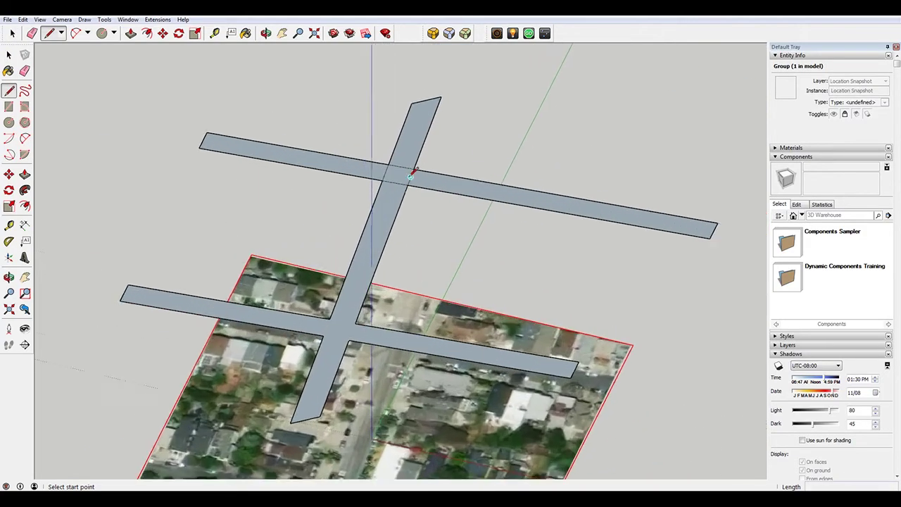
scroll(386, 183, up, 2)
key(space)
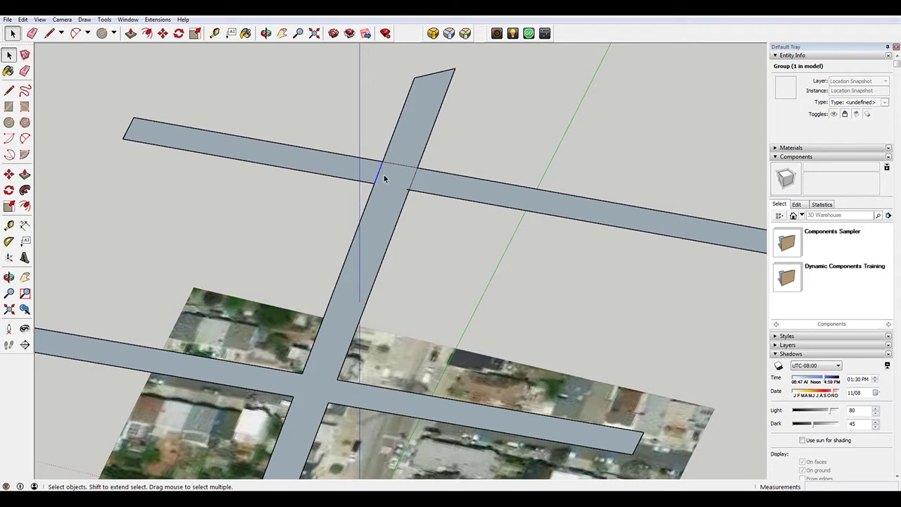
key(Delete)
click(406, 166)
key(Delete)
click(412, 183)
key(Delete)
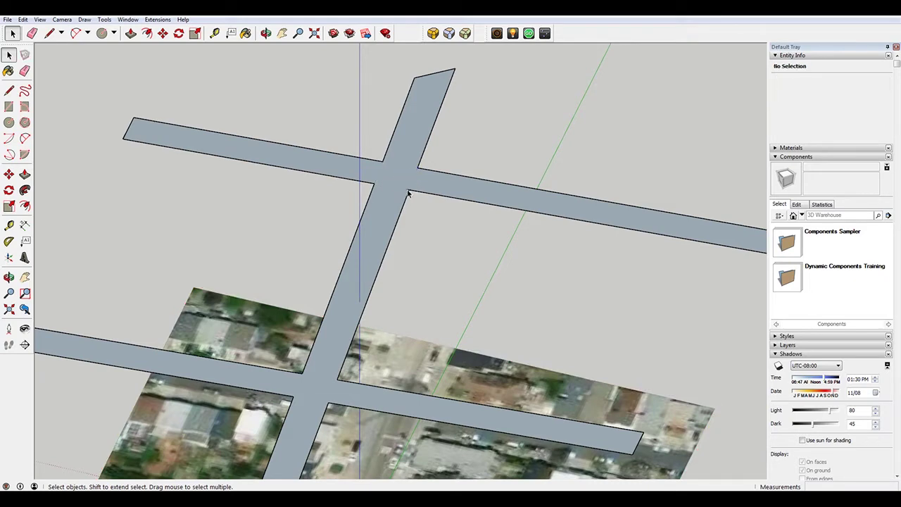
Step: Examine the merged road network against the aerial image in the standard Top view and close up at the intersections
scroll(410, 193, down, 6)
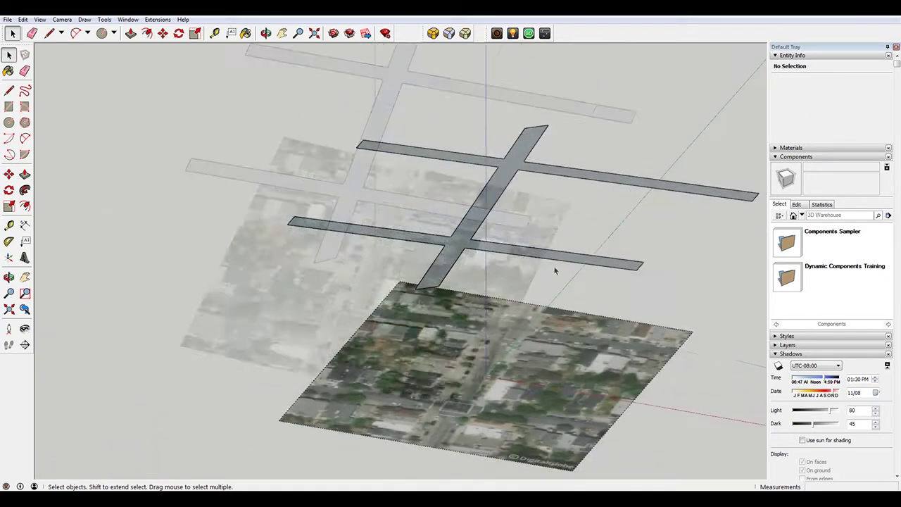
scroll(556, 269, down, 1)
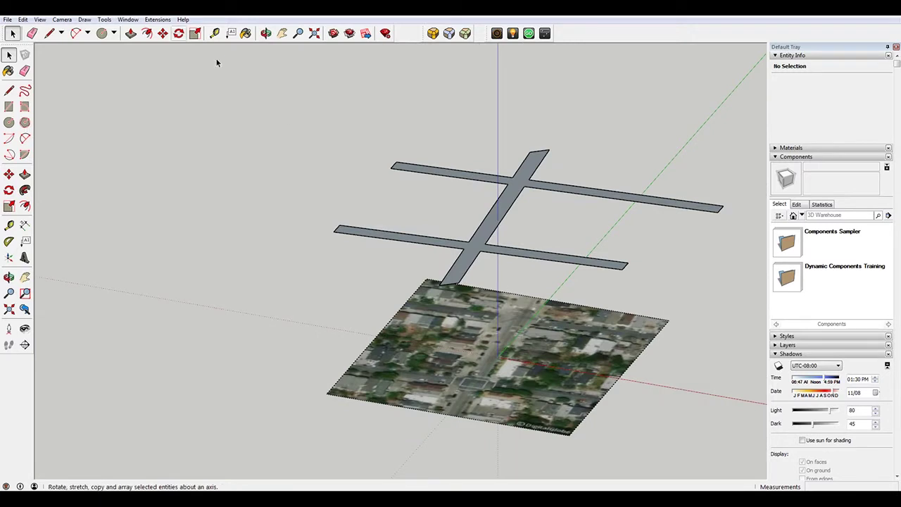
click(62, 19)
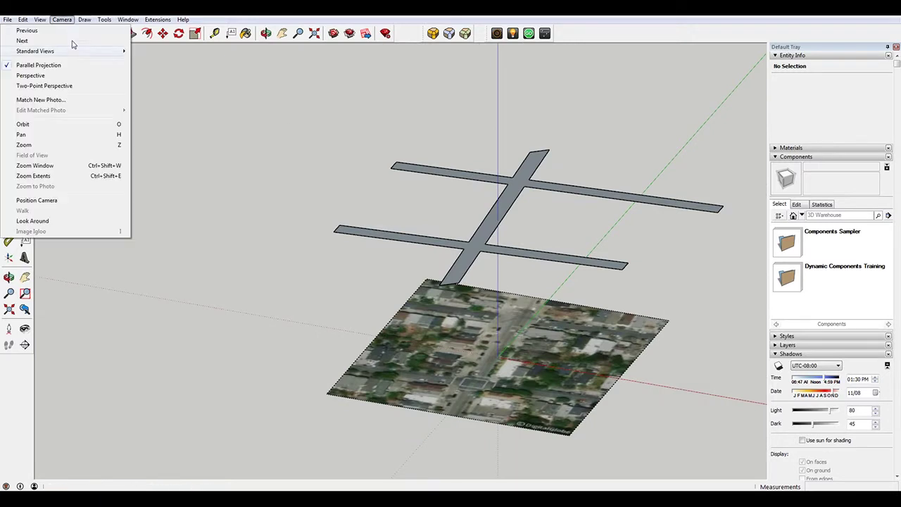
mouse_move(76, 52)
click(145, 50)
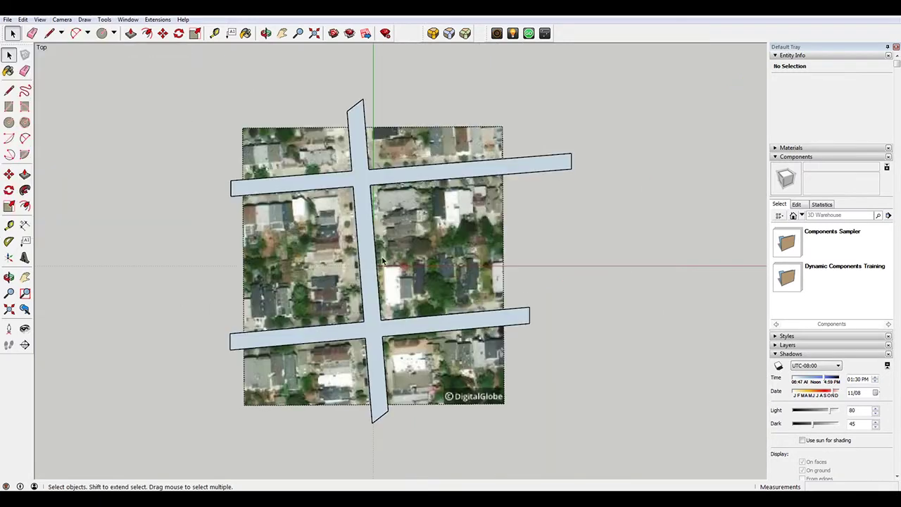
scroll(382, 258, up, 4)
scroll(382, 158, down, 3)
mouse_move(429, 195)
middle_down()
mouse_move(445, 225)
mouse_move(412, 194)
middle_up()
scroll(373, 436, up, 6)
middle_drag(323, 328, 288, 290)
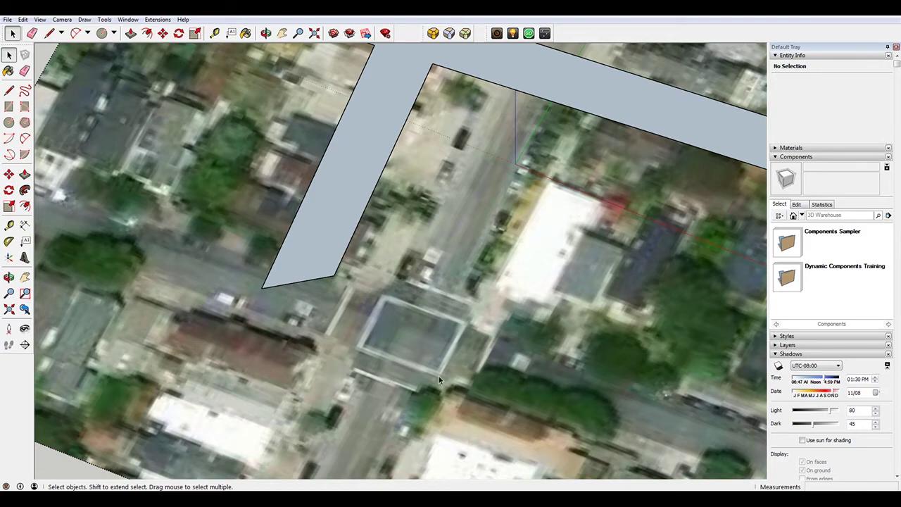
scroll(492, 392, down, 4)
scroll(493, 392, up, 3)
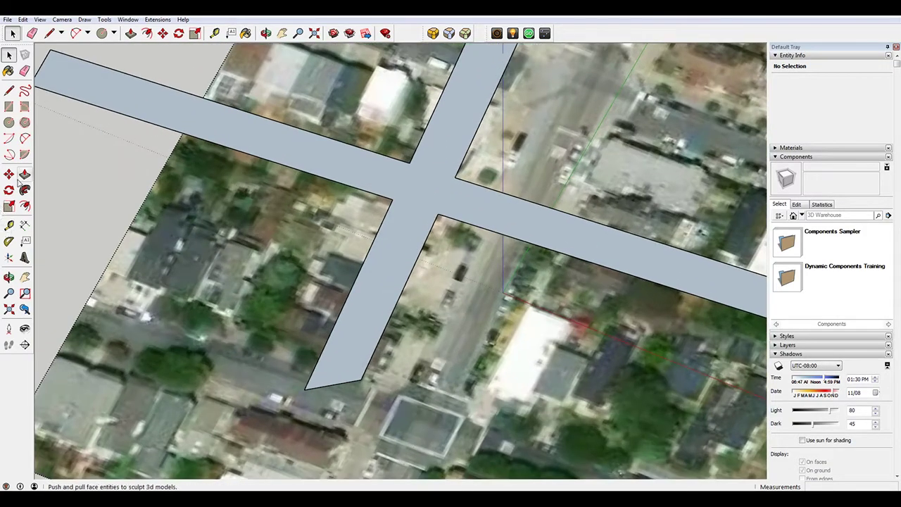
Step: Round the lower intersection's lower-right corner with a tangent two-point arc spanning about 27' between the street edges
click(24, 139)
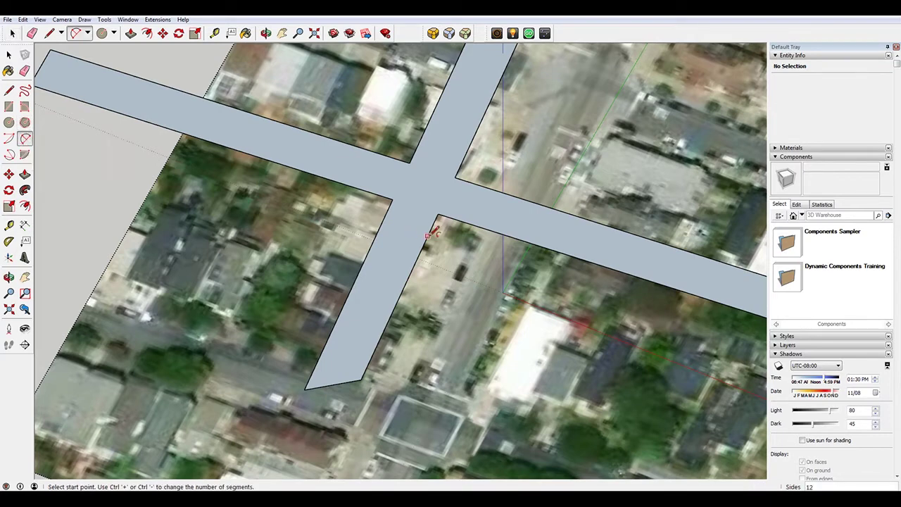
click(428, 235)
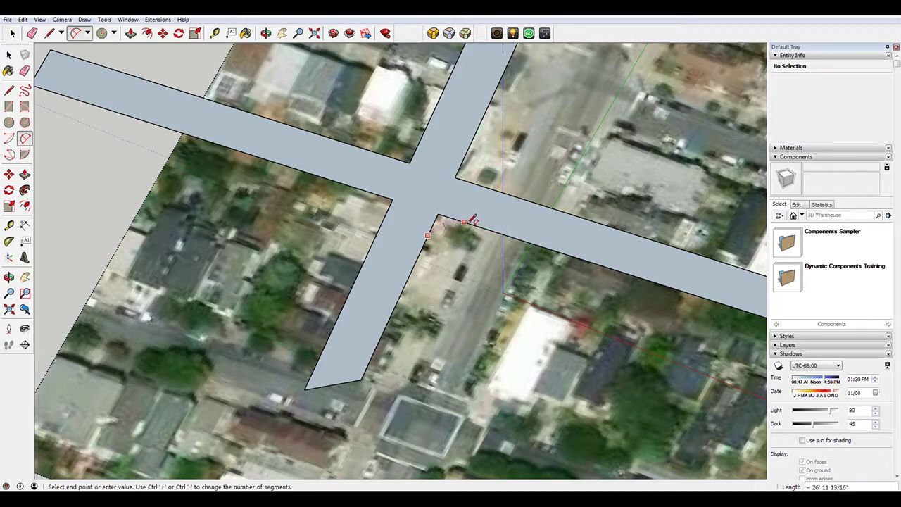
click(465, 223)
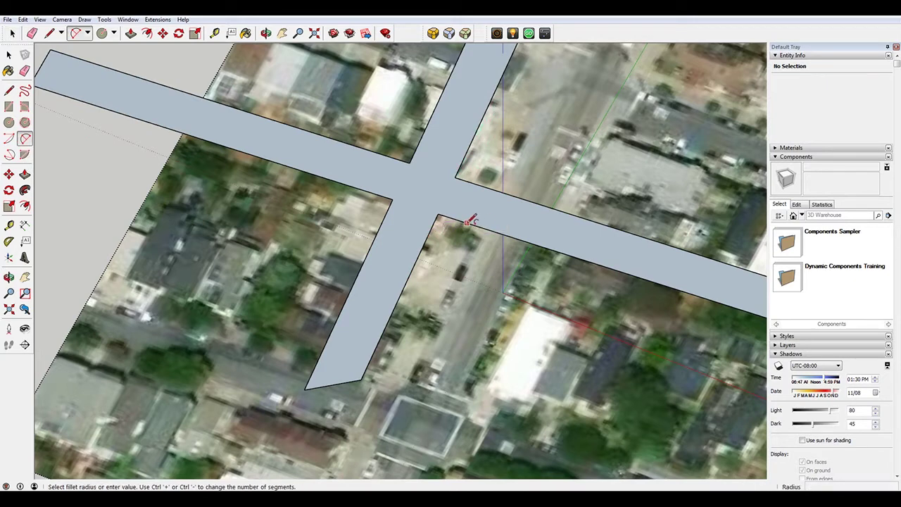
click(465, 223)
double_click(430, 232)
click(435, 231)
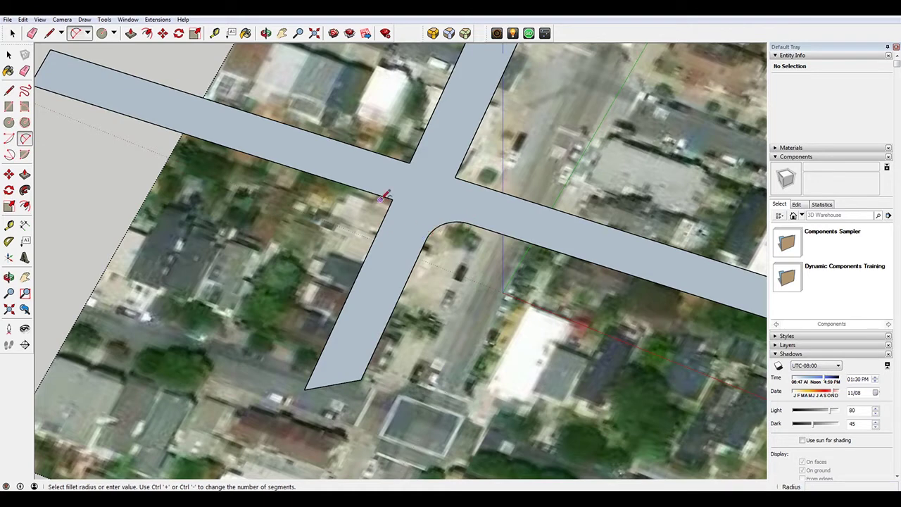
Step: Round the lower intersection's three remaining corners with matching tangent arcs
double_click(384, 204)
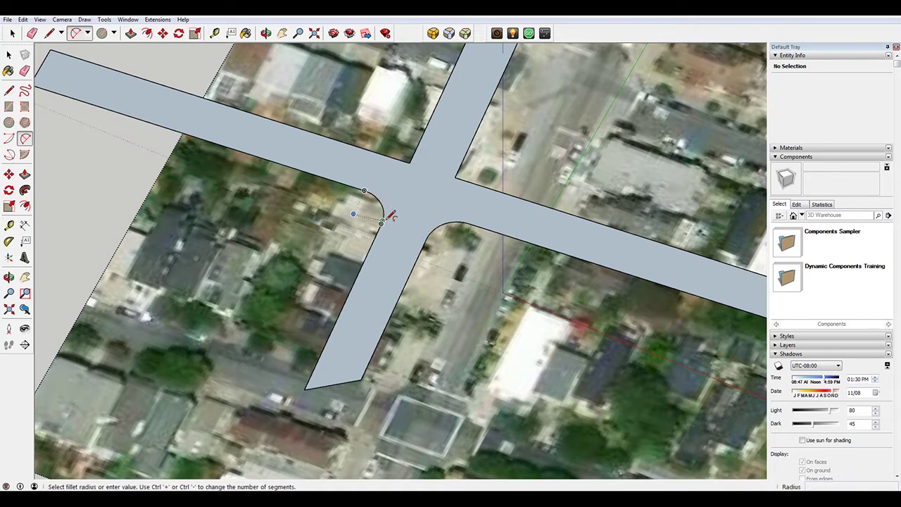
click(465, 159)
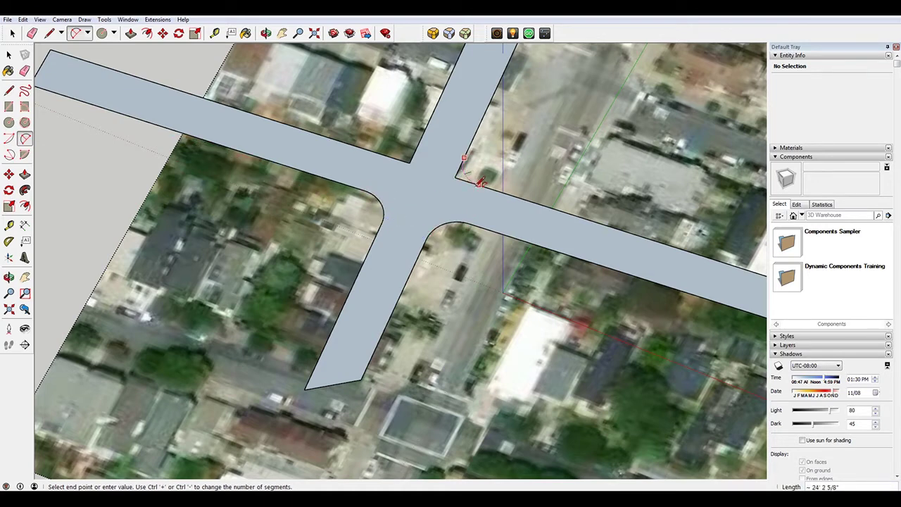
double_click(477, 185)
click(420, 138)
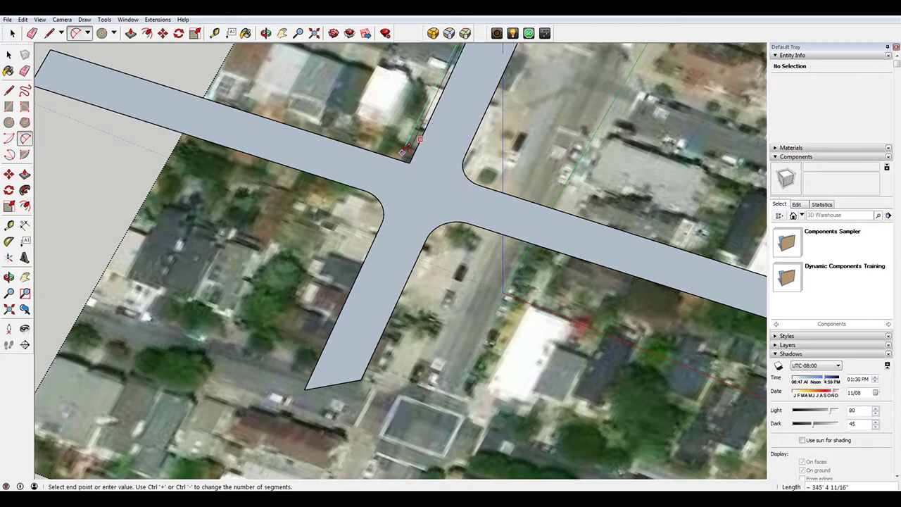
double_click(382, 154)
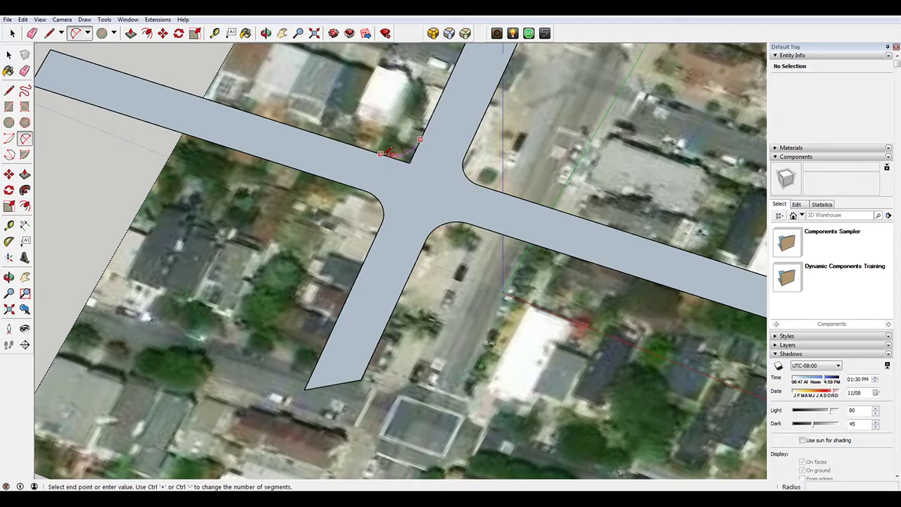
Step: Round the two right-hand corners of the upper intersection with tangent arcs
scroll(403, 271, down, 4)
scroll(477, 94, up, 3)
scroll(479, 163, up, 2)
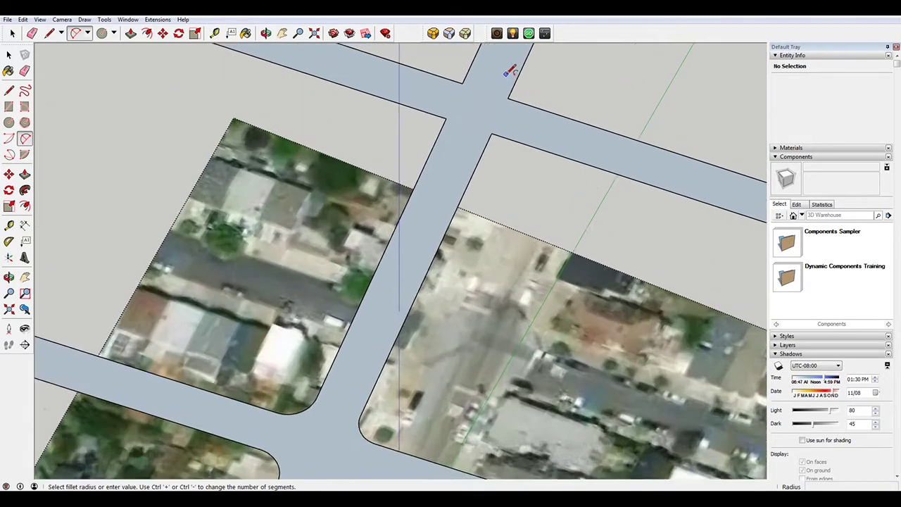
click(527, 150)
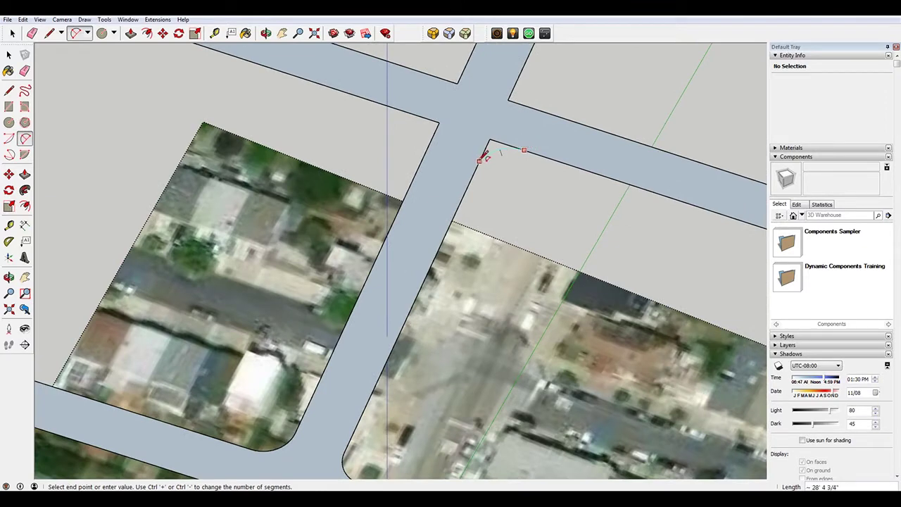
double_click(477, 166)
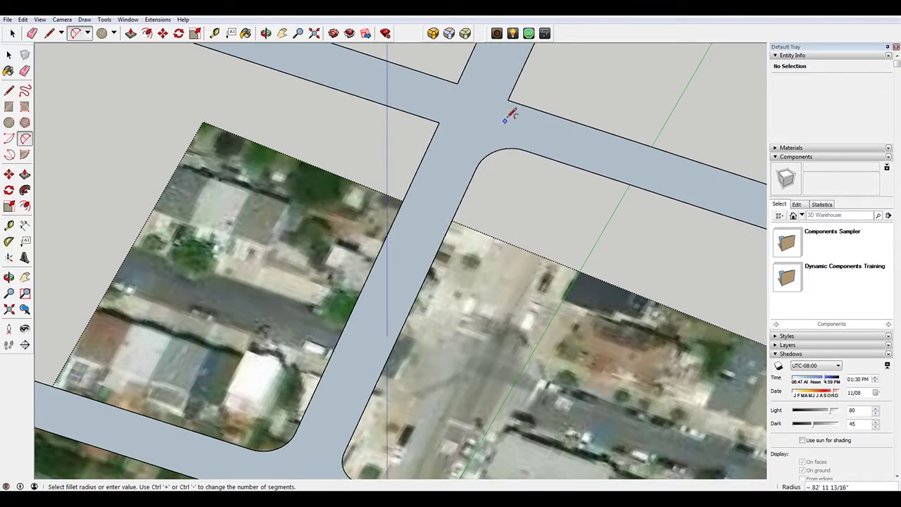
click(539, 105)
Step: Round the two left-hand corners of the upper intersection with arcs between the street edges
scroll(432, 145, down, 4)
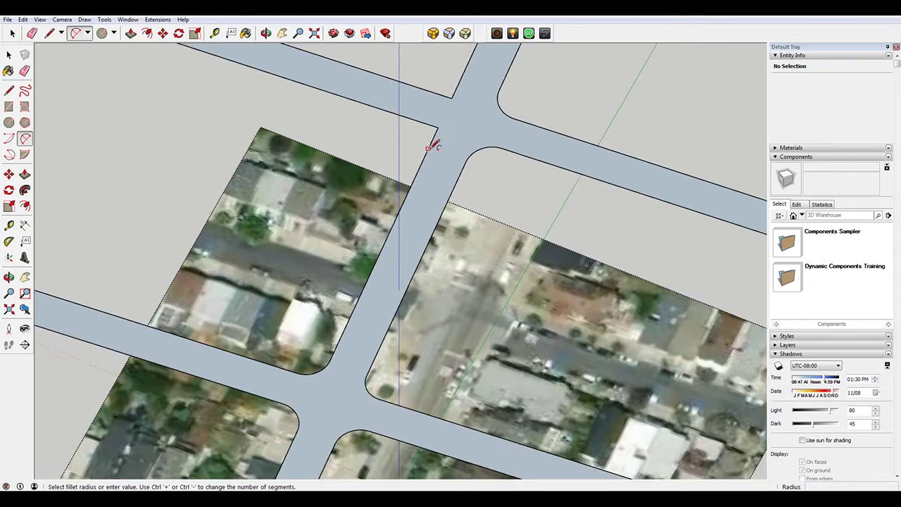
scroll(428, 61, up, 2)
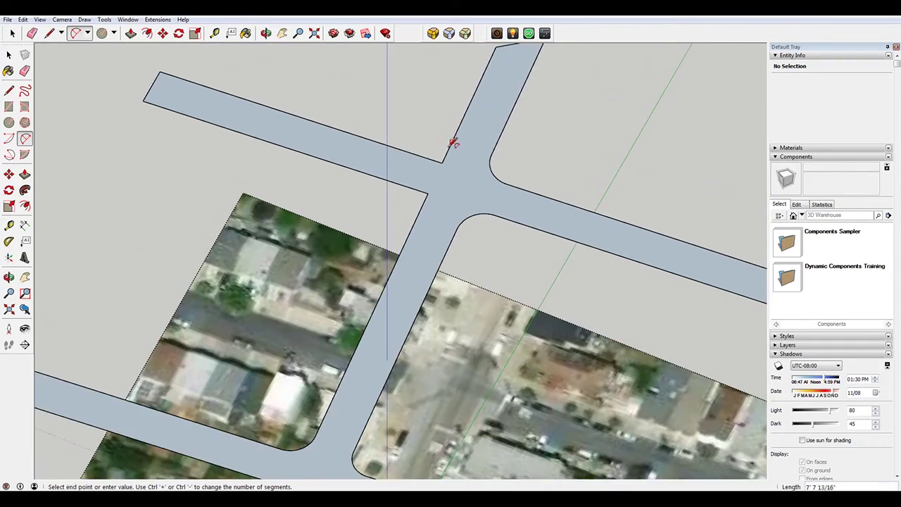
click(414, 160)
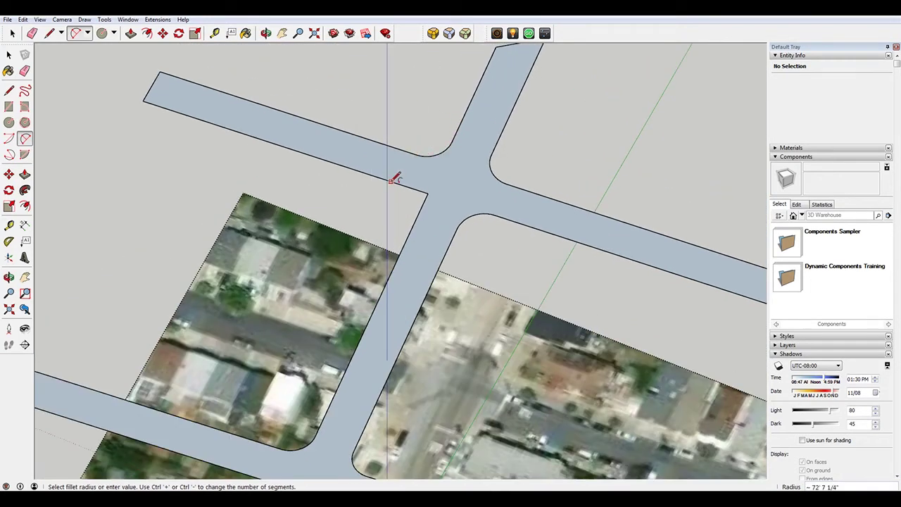
click(402, 185)
click(418, 212)
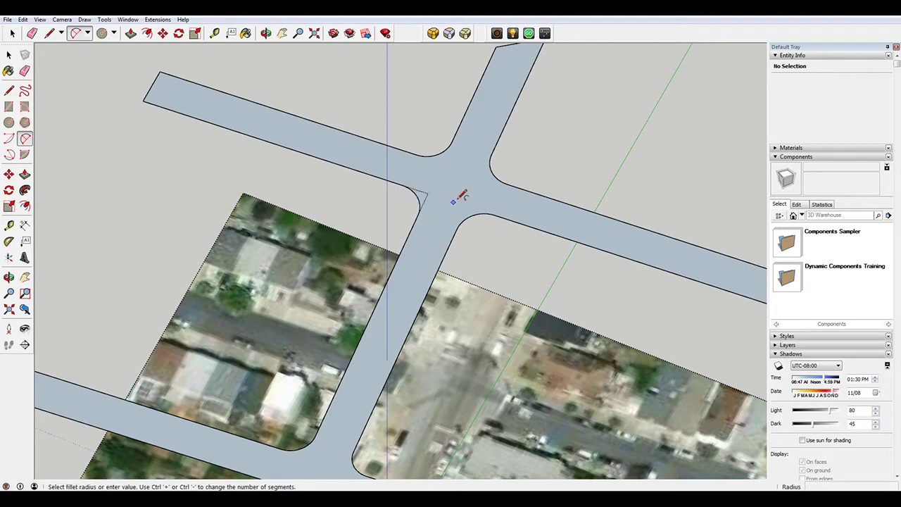
scroll(450, 190, up, 2)
click(444, 183)
key(space)
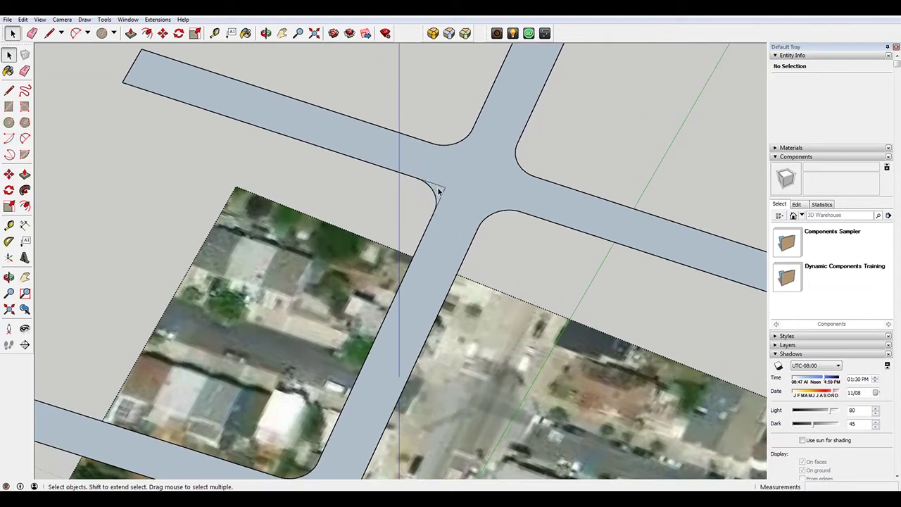
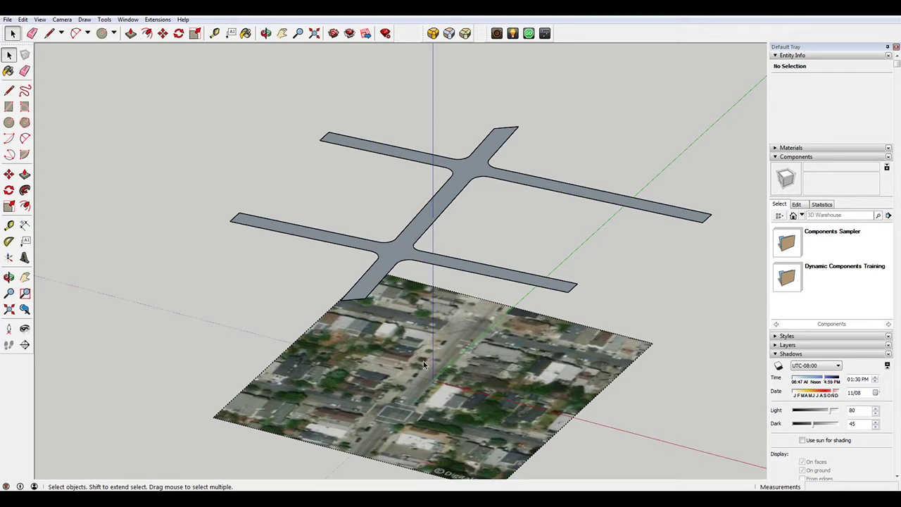
Step: Show the geo-location's 3D terrain in place of the flat aerial image and select the terrain
click(8, 19)
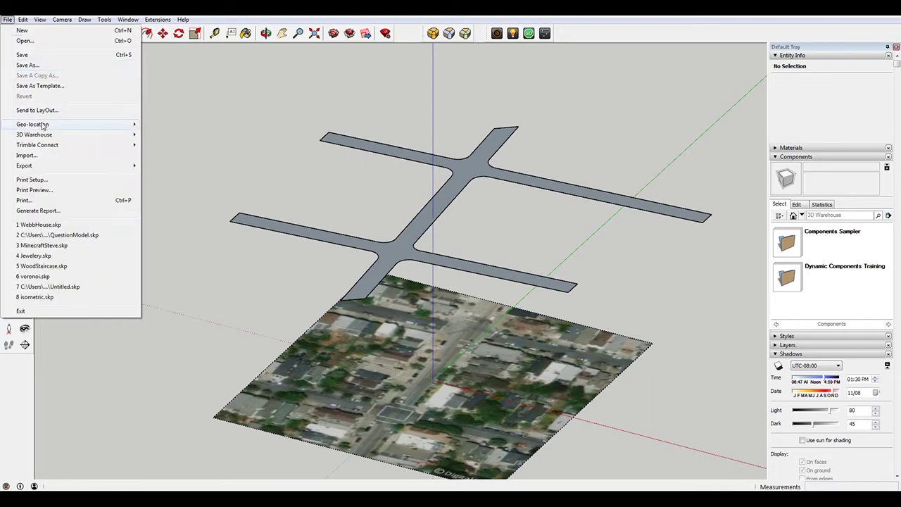
mouse_move(42, 125)
click(172, 145)
click(465, 352)
middle_drag(464, 352, 560, 311)
Step: Turn off the display of hidden geometry
click(41, 19)
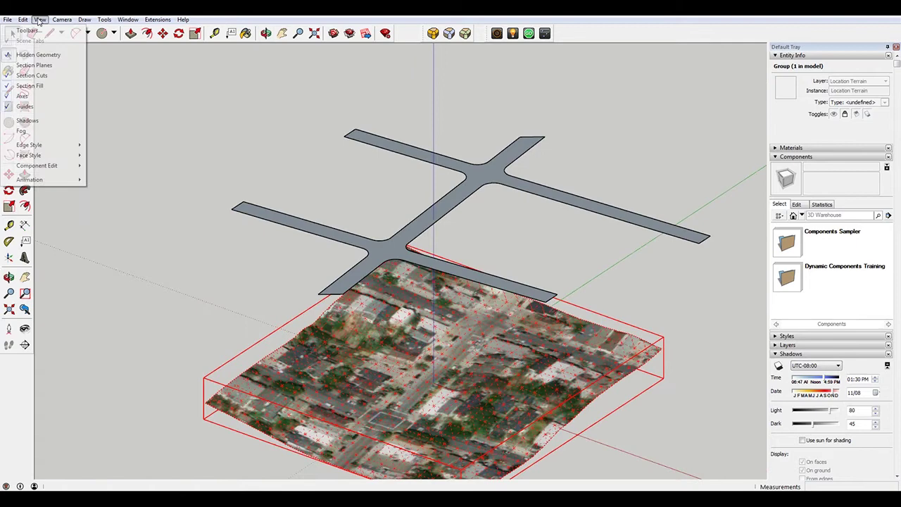
click(52, 54)
scroll(473, 343, up, 2)
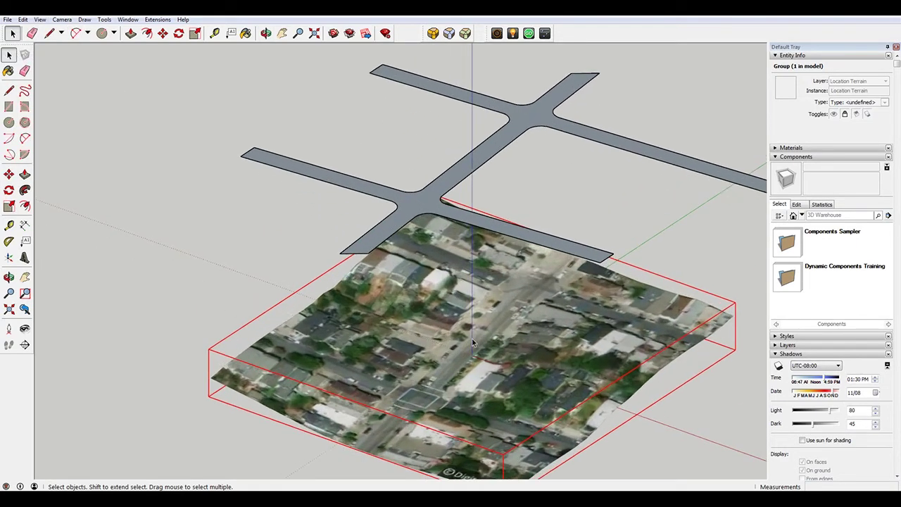
Step: Unlock the location terrain group, explode it and select the resulting terrain surface
right_click(521, 345)
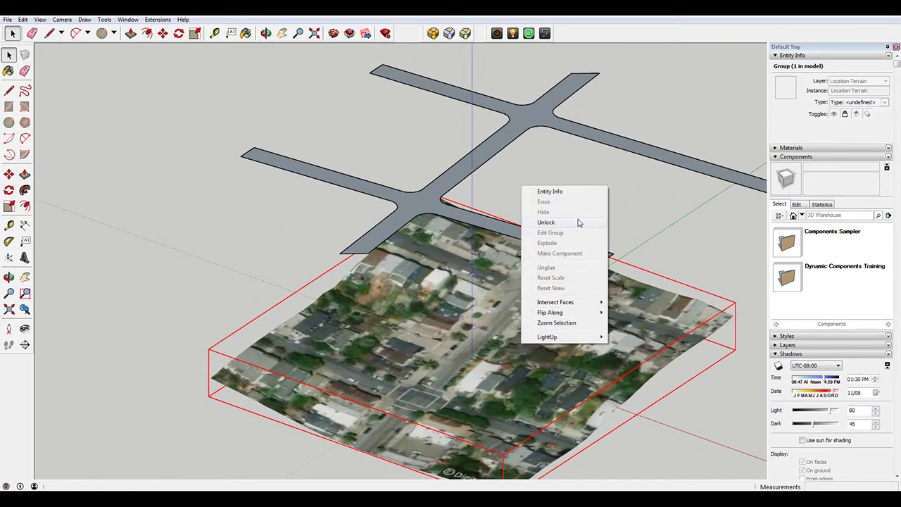
right_click(659, 312)
click(663, 351)
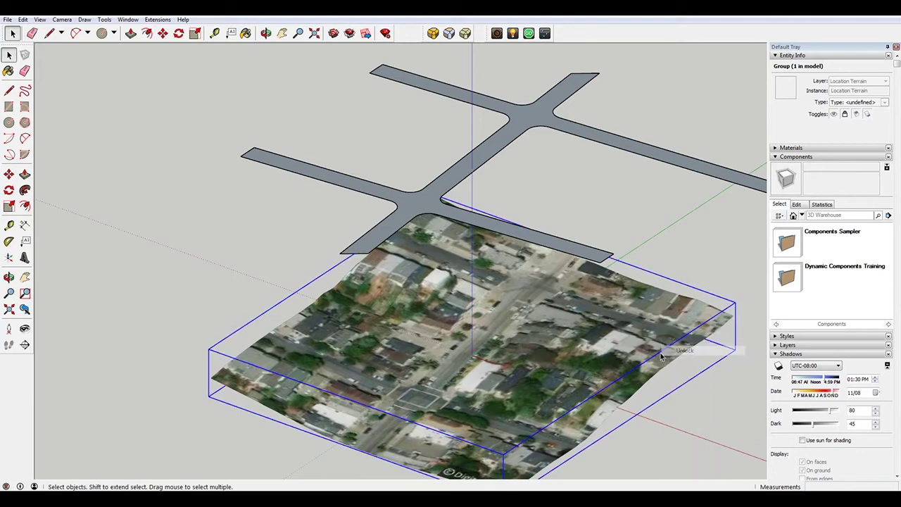
right_click(599, 316)
click(645, 379)
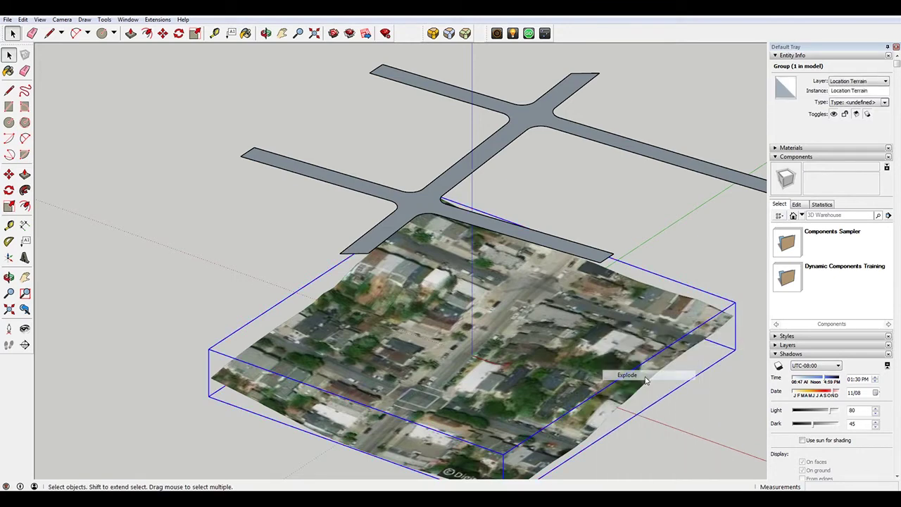
click(626, 262)
click(494, 272)
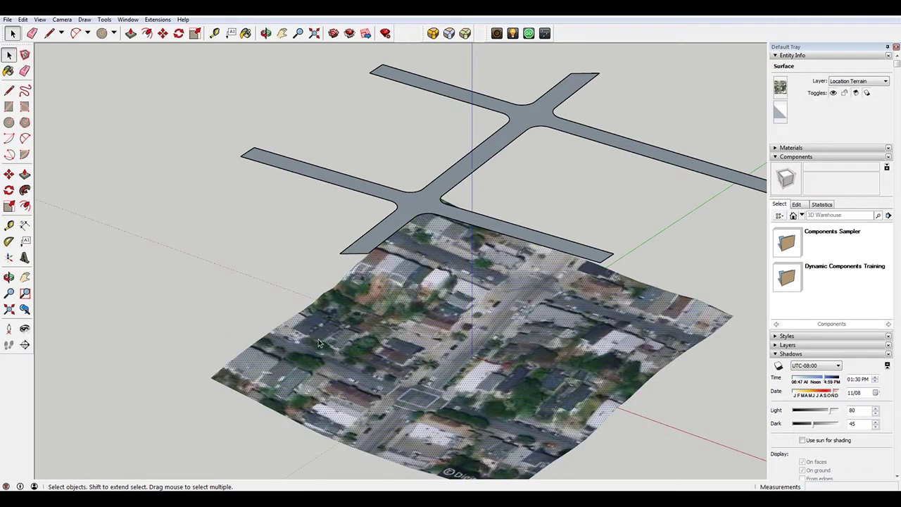
Step: Drape the flat road face onto the terrain surface with the Sandbox Drape tool
scroll(407, 299, down, 3)
scroll(441, 284, up, 2)
click(521, 192)
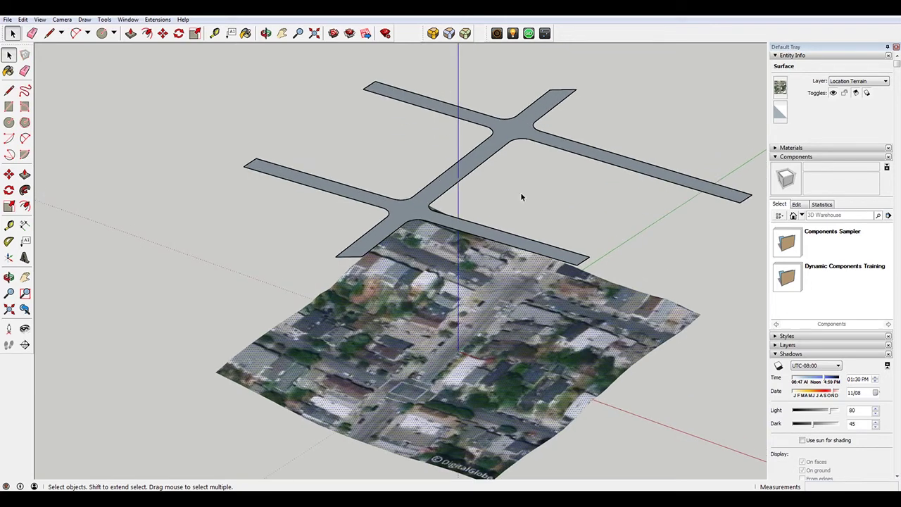
click(421, 211)
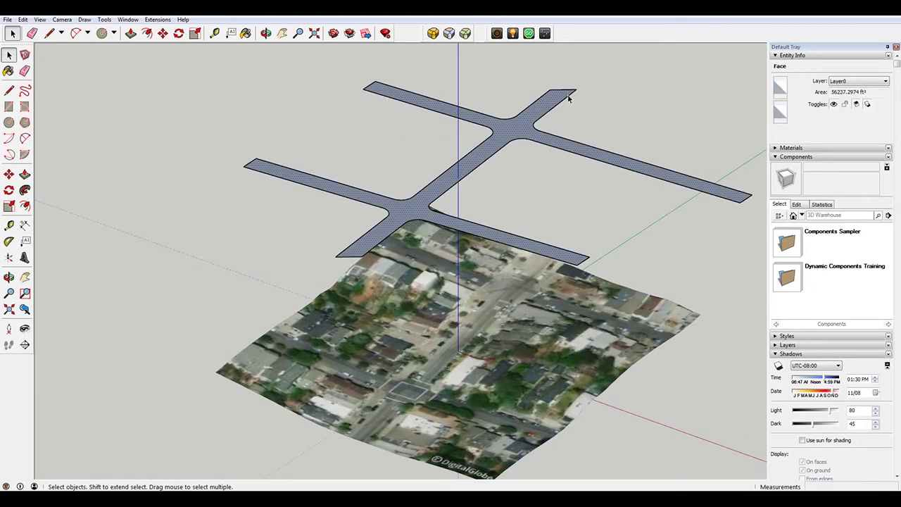
click(84, 20)
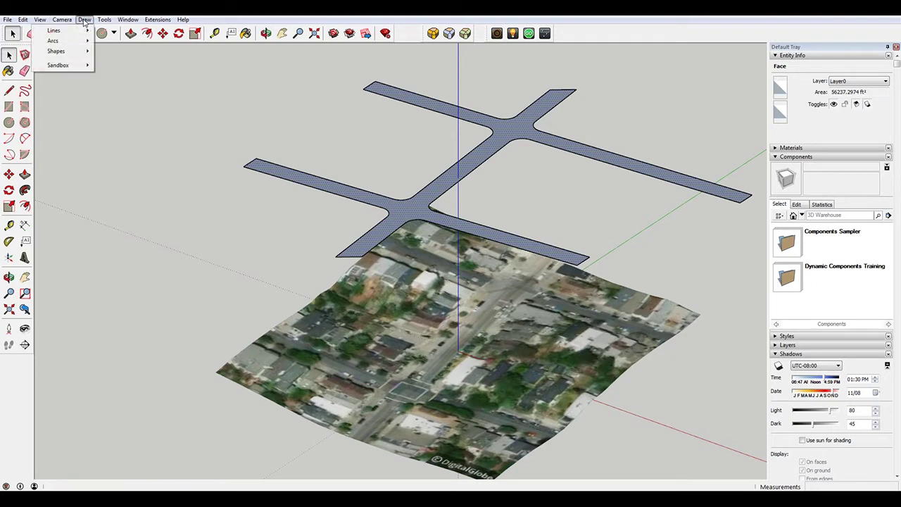
mouse_move(102, 20)
mouse_move(105, 290)
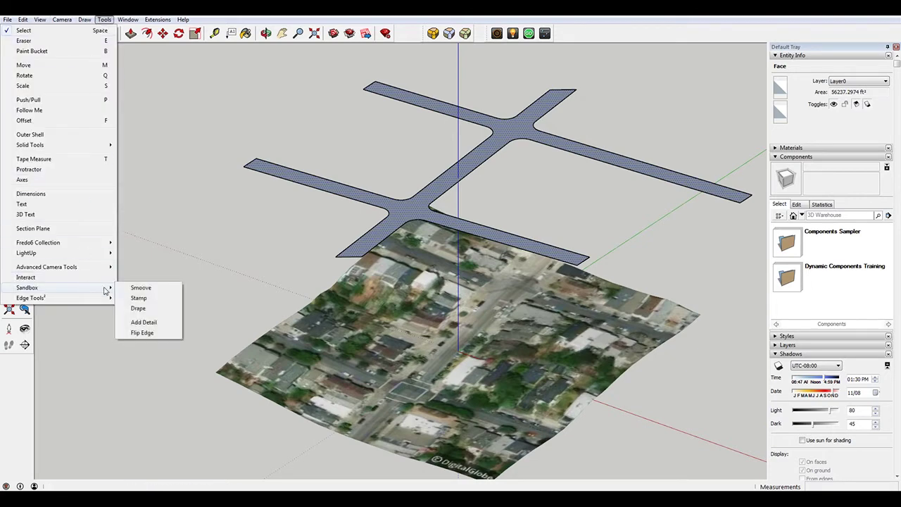
click(138, 308)
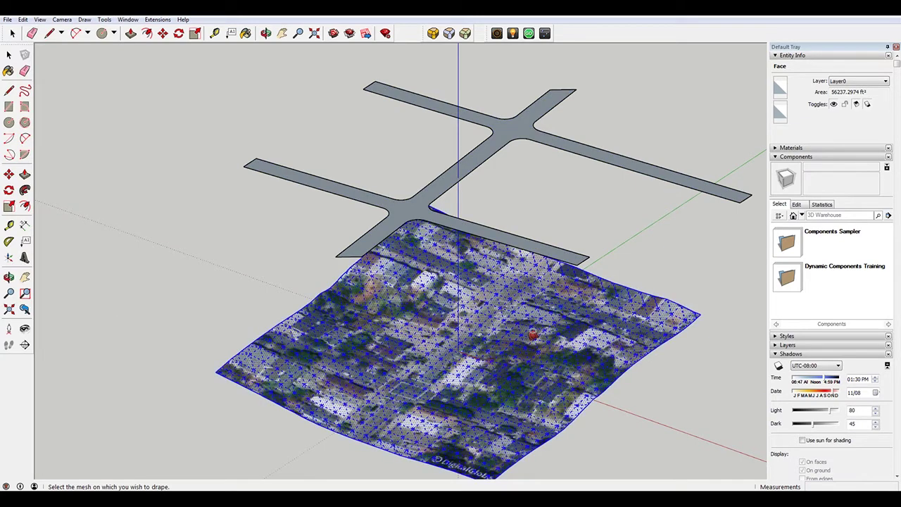
click(421, 330)
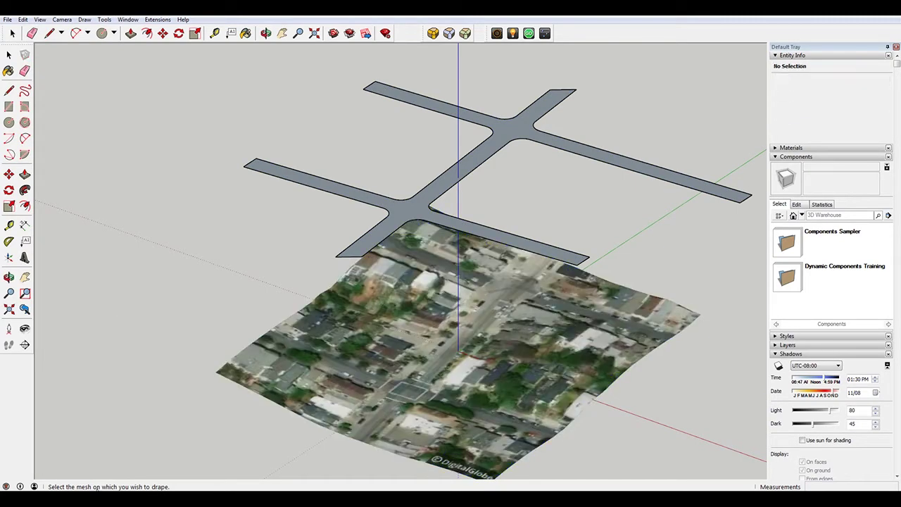
click(285, 432)
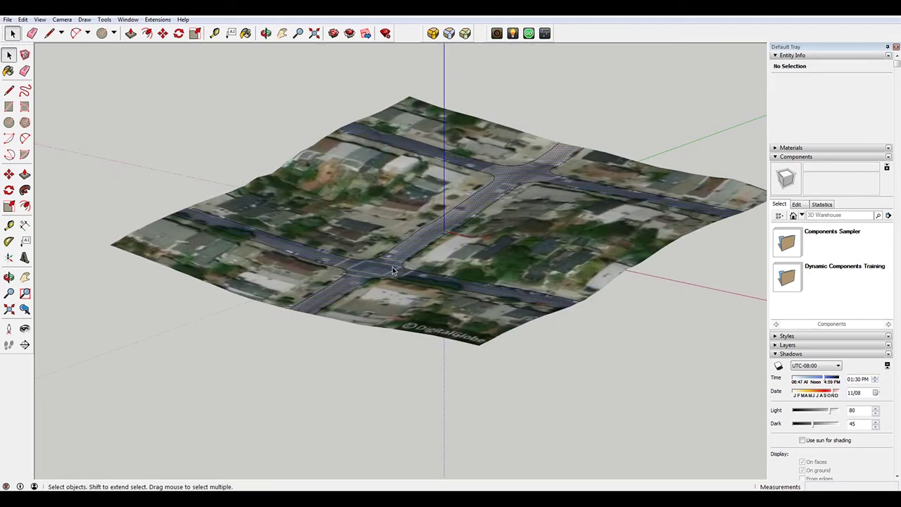
Step: Try to extrude the draped road surface with the standard Push/Pull tool
click(387, 269)
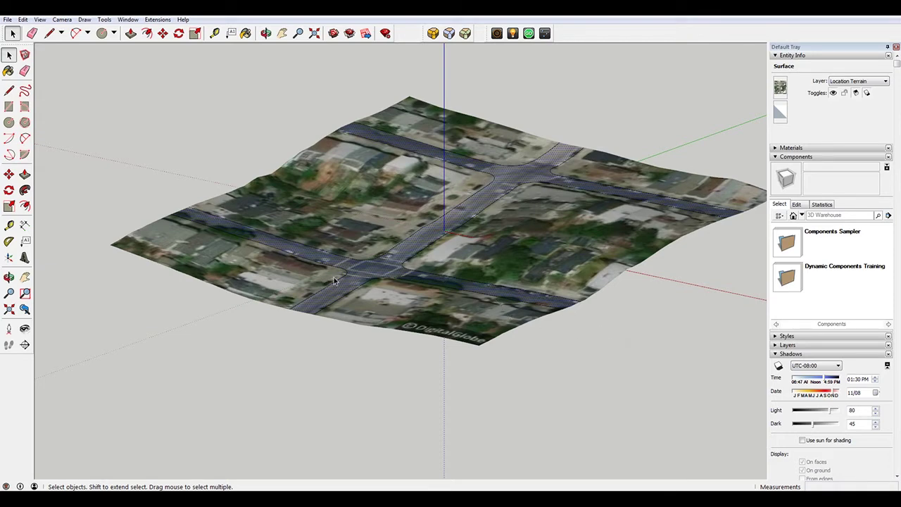
key(p)
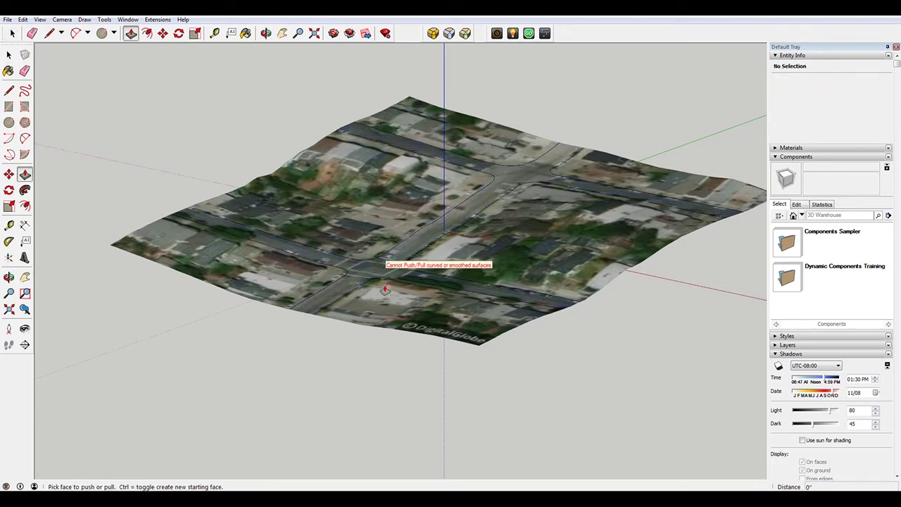
key(space)
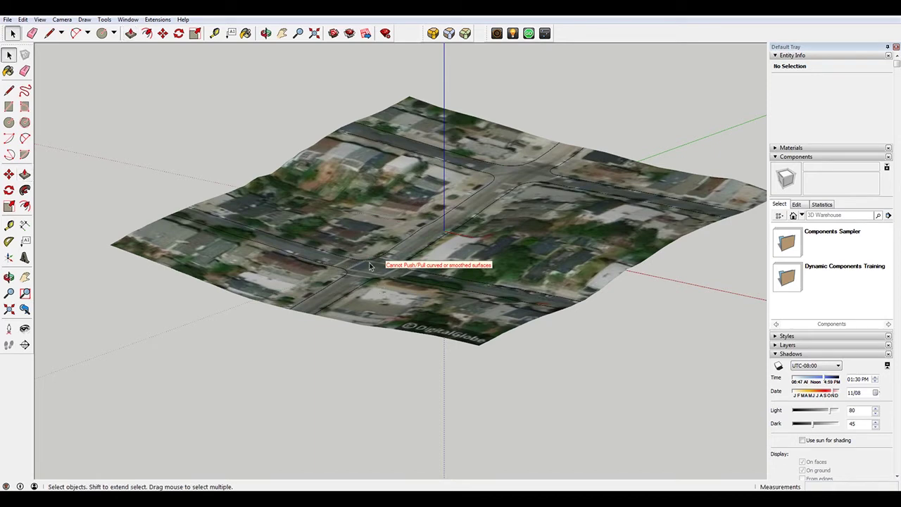
Step: Start a Joint Push Pull on the draped road surface with an offset of 6"
click(103, 20)
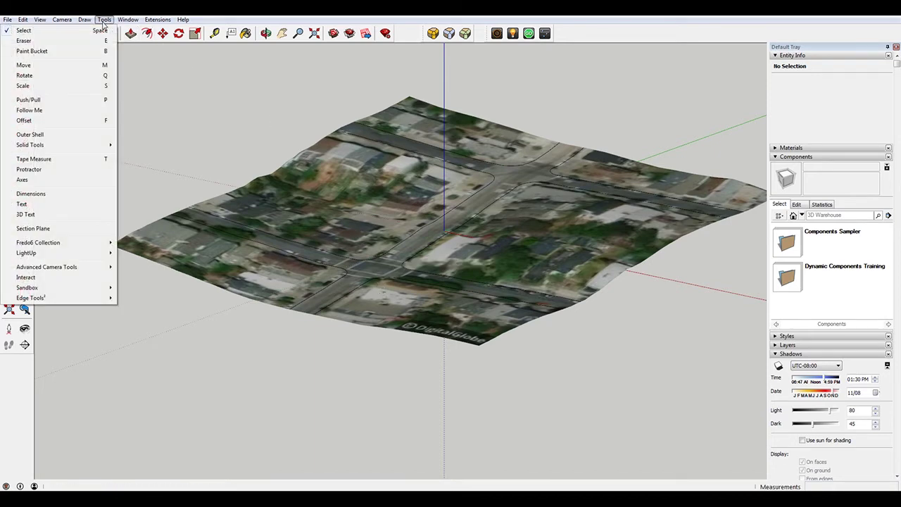
mouse_move(55, 242)
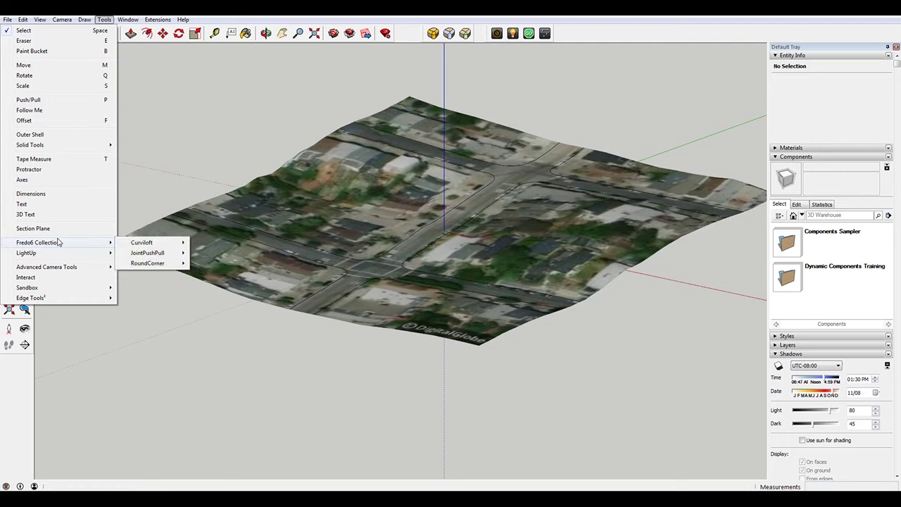
mouse_move(146, 255)
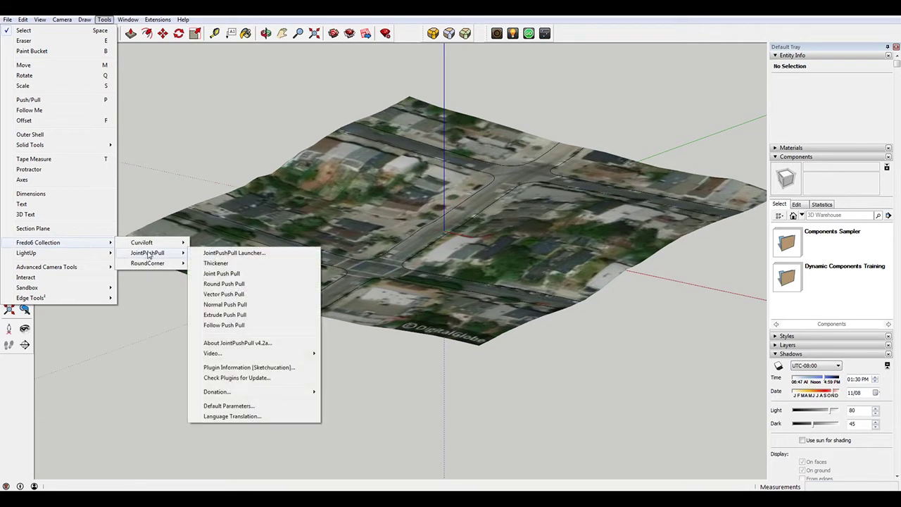
click(233, 274)
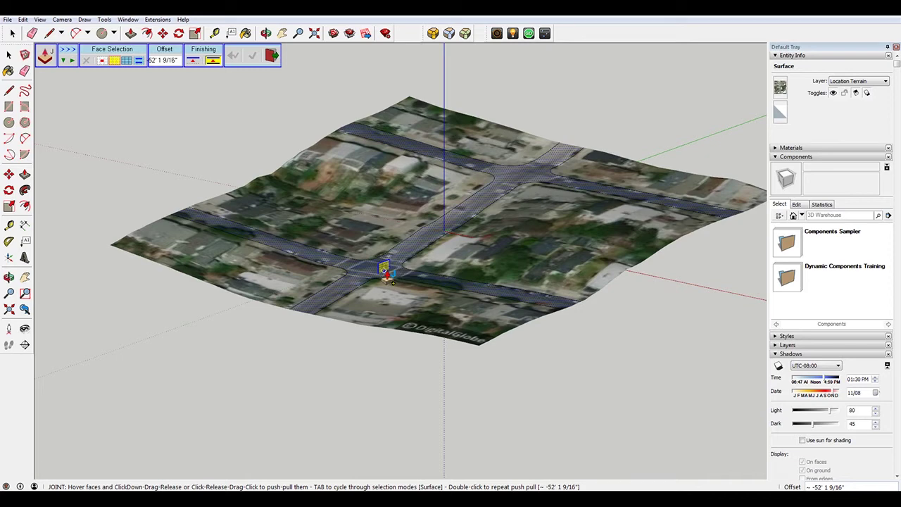
click(383, 272)
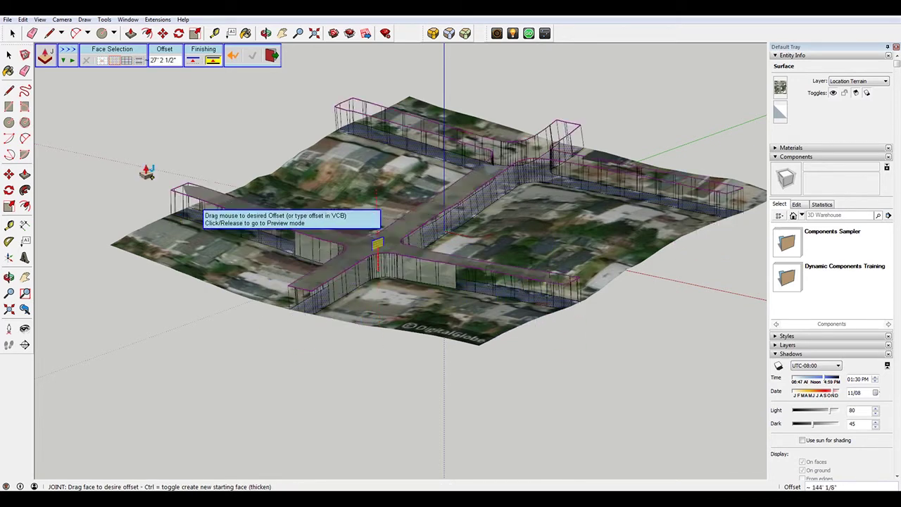
click(164, 60)
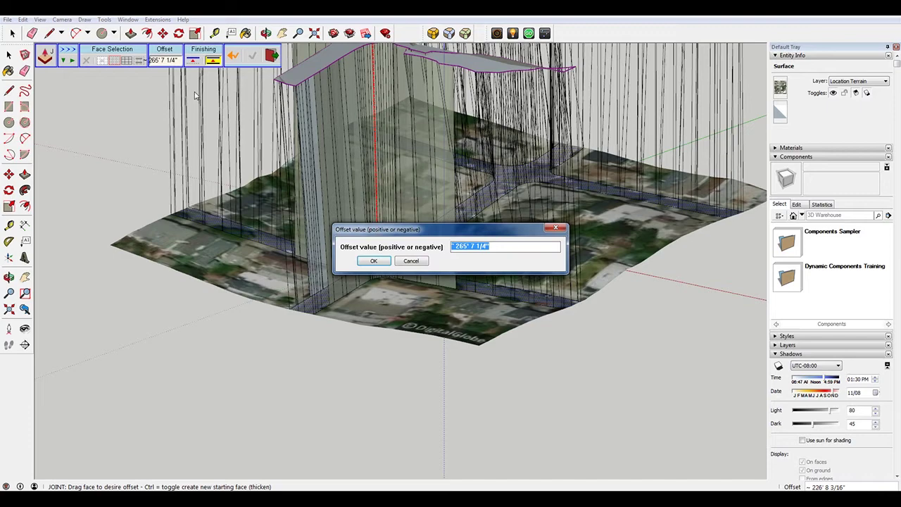
key(BackSpace)
click(373, 260)
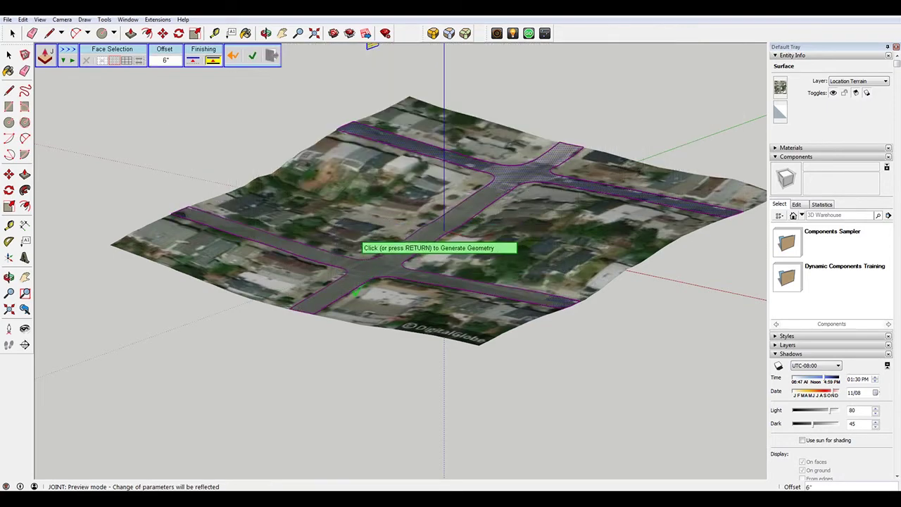
Step: Change the Joint Push Pull offset to -6" and generate the recessed road geometry
scroll(302, 316, up, 3)
scroll(302, 316, up, 5)
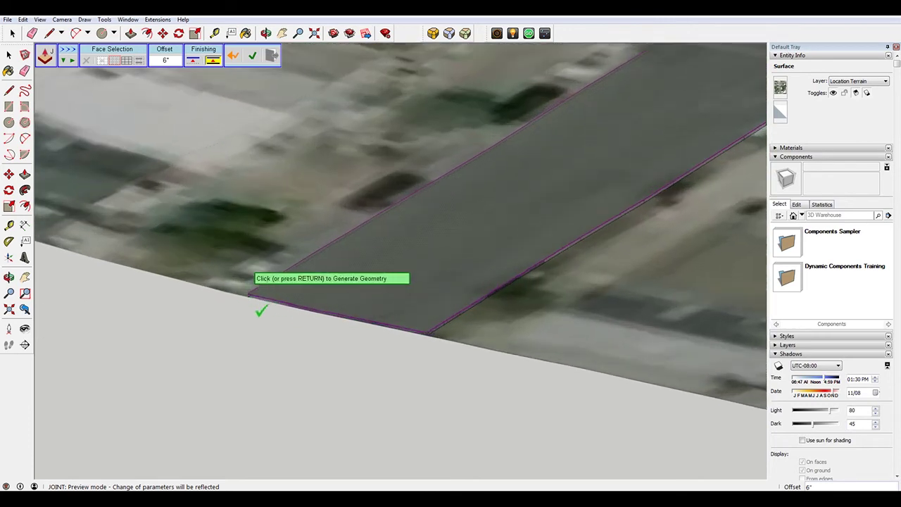
click(164, 59)
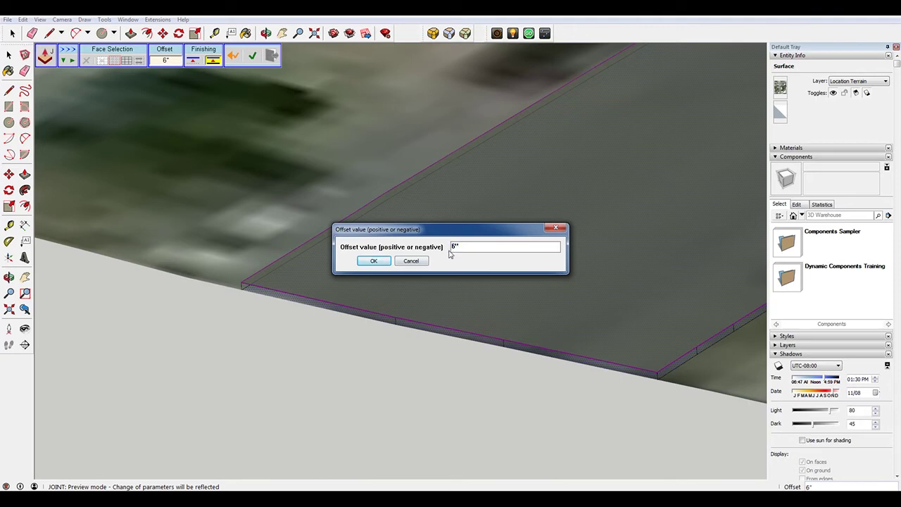
click(372, 261)
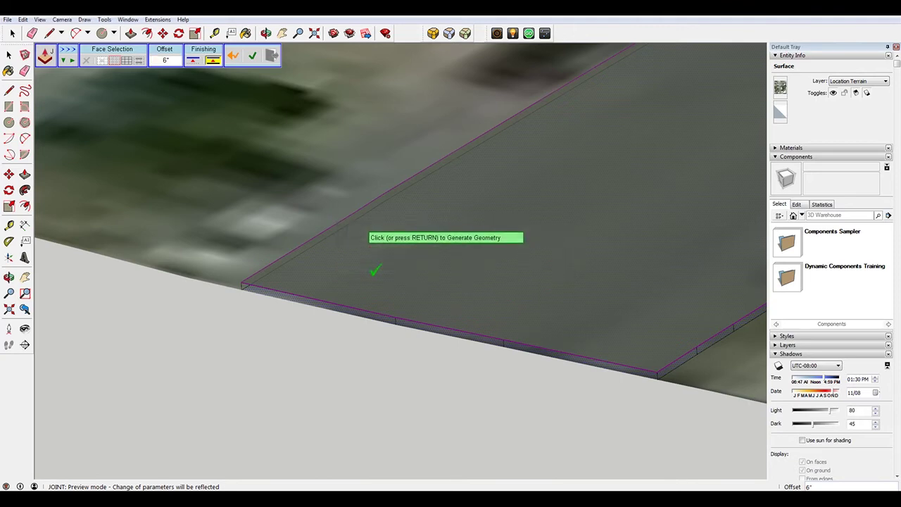
middle_drag(346, 347, 225, 216)
click(165, 60)
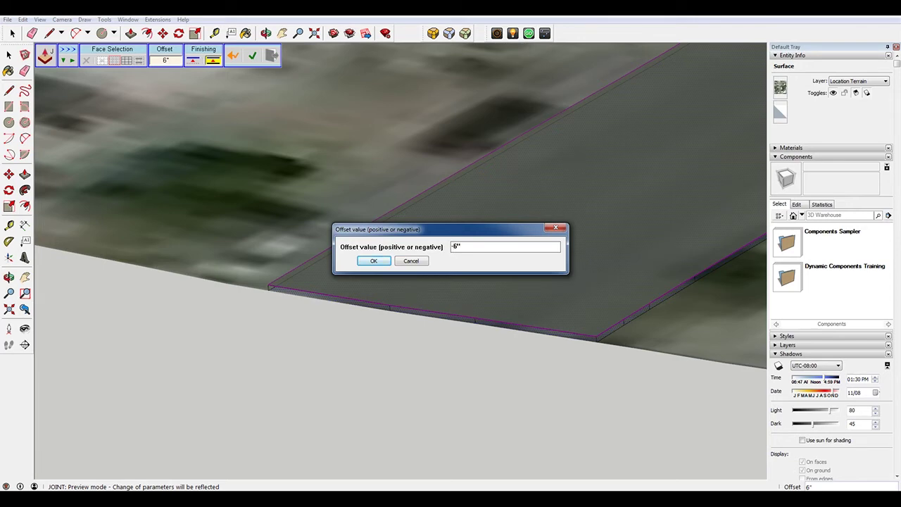
click(374, 260)
click(165, 59)
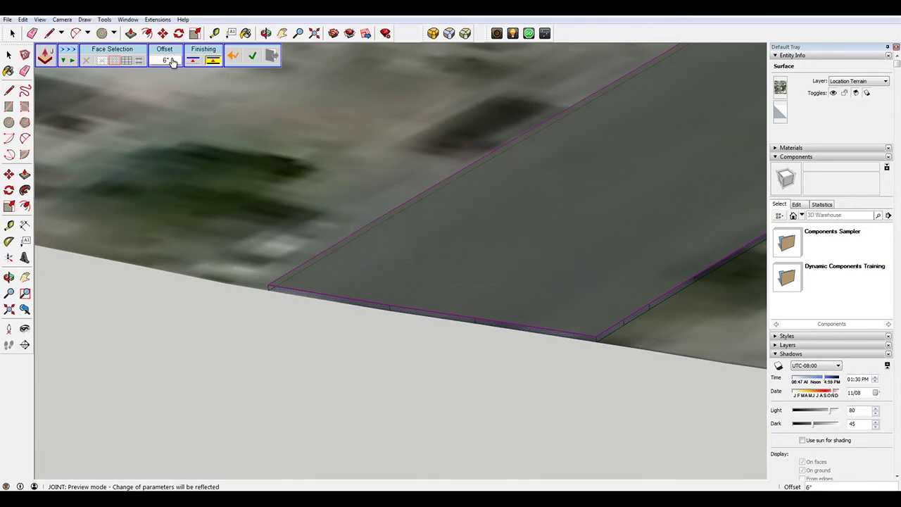
text(-6)
click(373, 260)
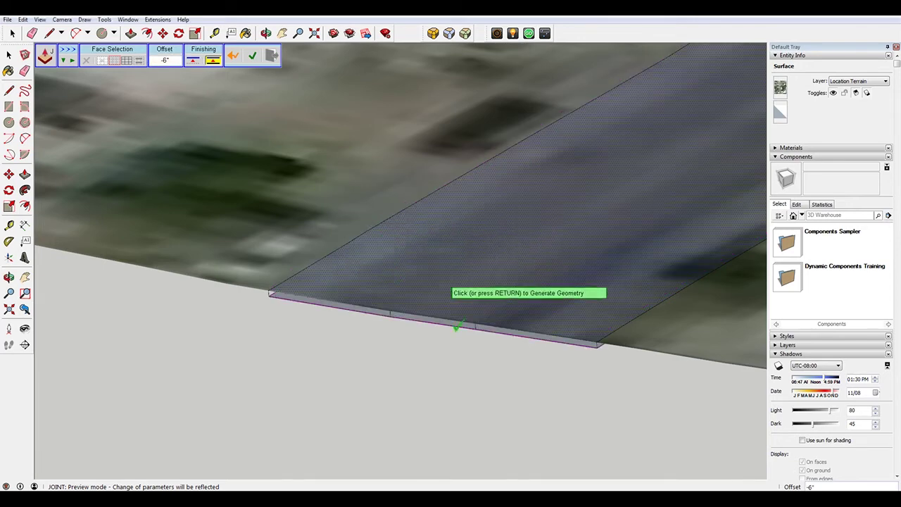
click(336, 261)
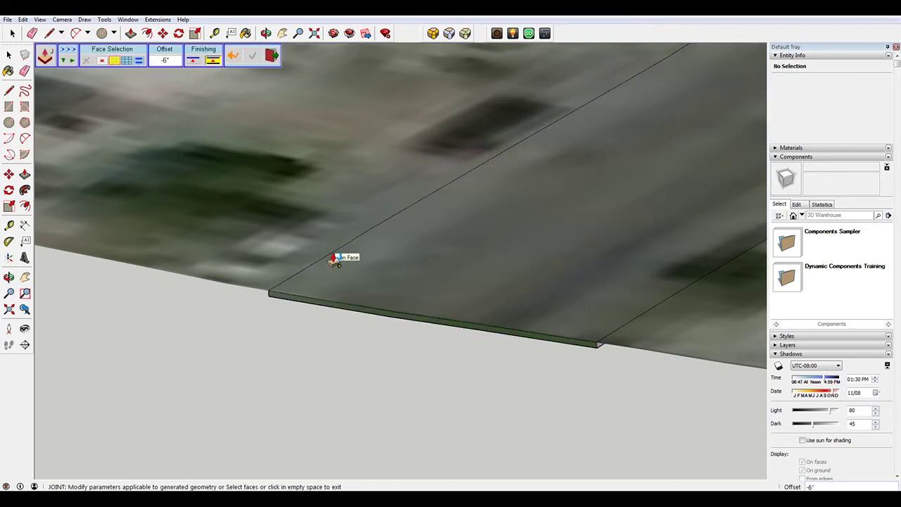
key(space)
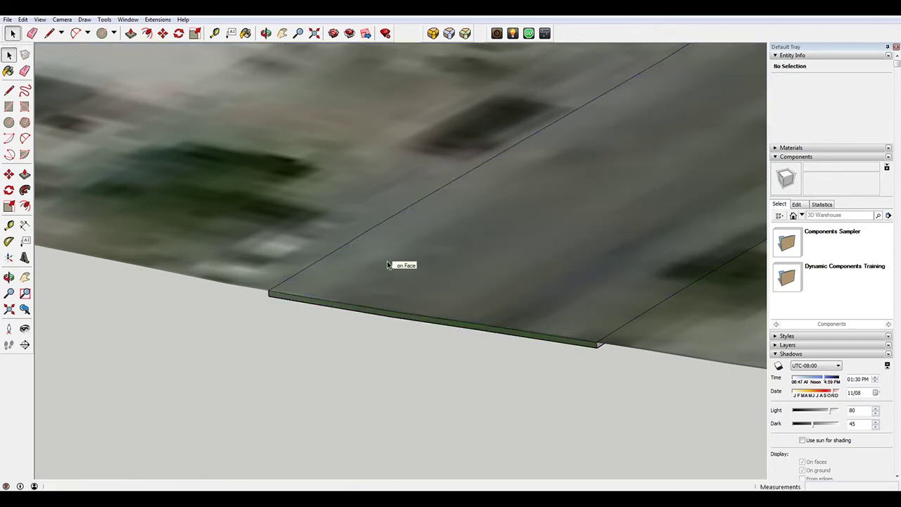
Step: Delete the aerial-textured road surface lying above the recessed road
click(390, 260)
scroll(370, 208, down, 4)
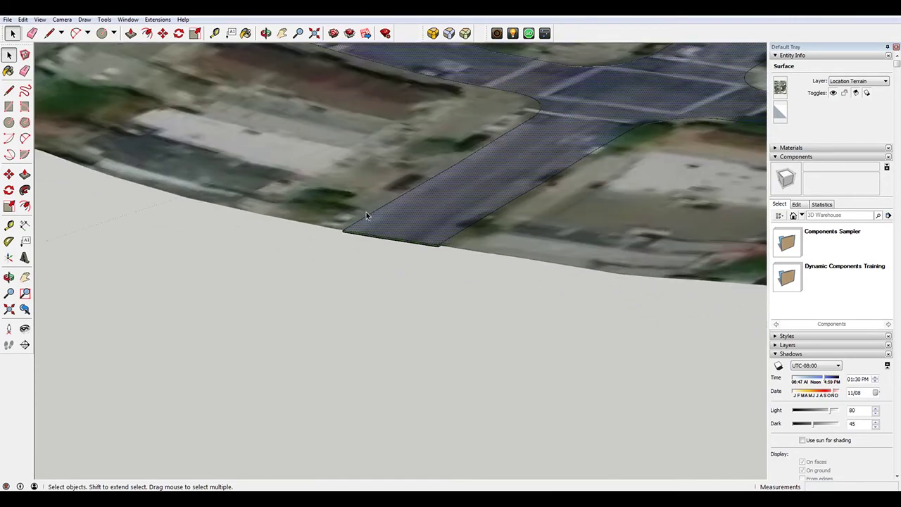
key(Delete)
middle_drag(366, 212, 457, 197)
scroll(455, 204, down, 4)
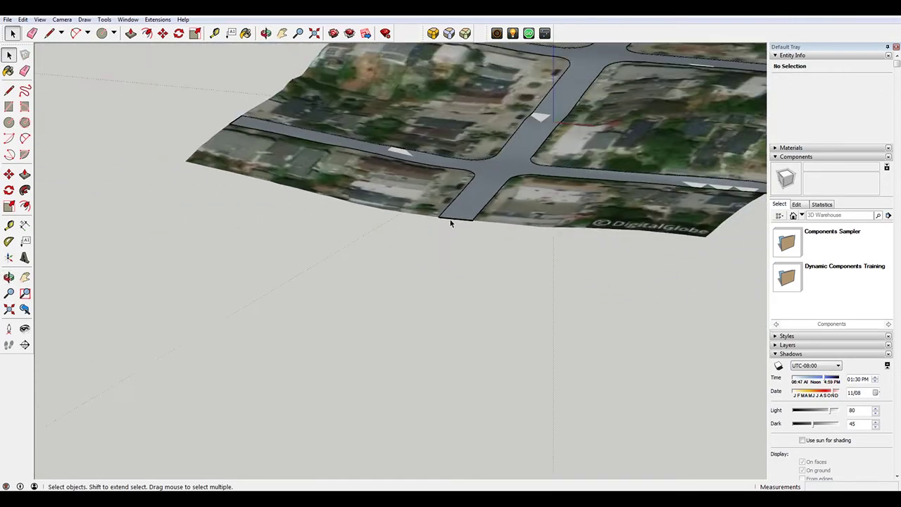
Step: Turn on the display of hidden geometry to expose the triangulation around the three white gaps at the street's end
scroll(450, 222, down, 4)
scroll(521, 176, up, 4)
scroll(655, 241, up, 3)
middle_drag(654, 241, 205, 171)
scroll(236, 235, up, 3)
scroll(229, 209, up, 3)
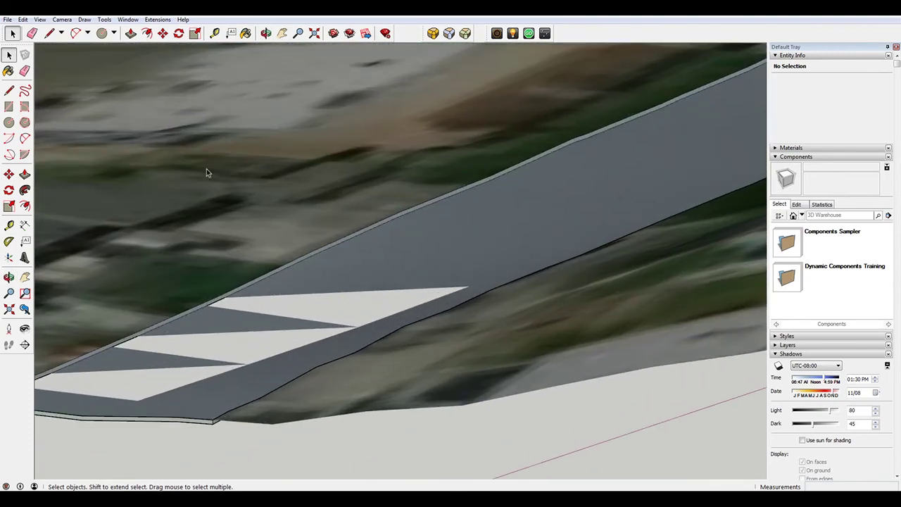
click(39, 19)
click(38, 54)
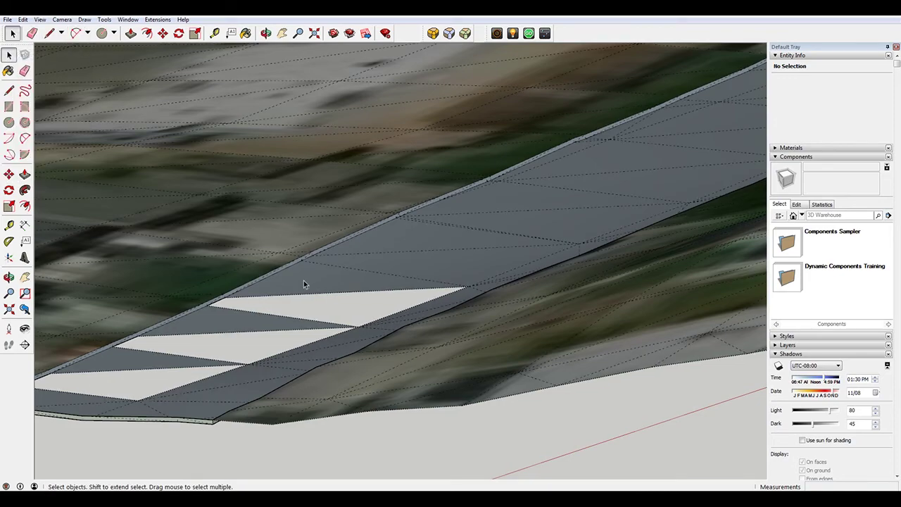
Step: Fill the white gap farthest from the street's end by drawing a diagonal edge between its corners, and hide that edge
scroll(304, 281, up, 4)
key(l)
scroll(169, 334, up, 2)
click(156, 312)
mouse_move(271, 321)
middle_down()
mouse_move(340, 331)
mouse_move(271, 326)
middle_up()
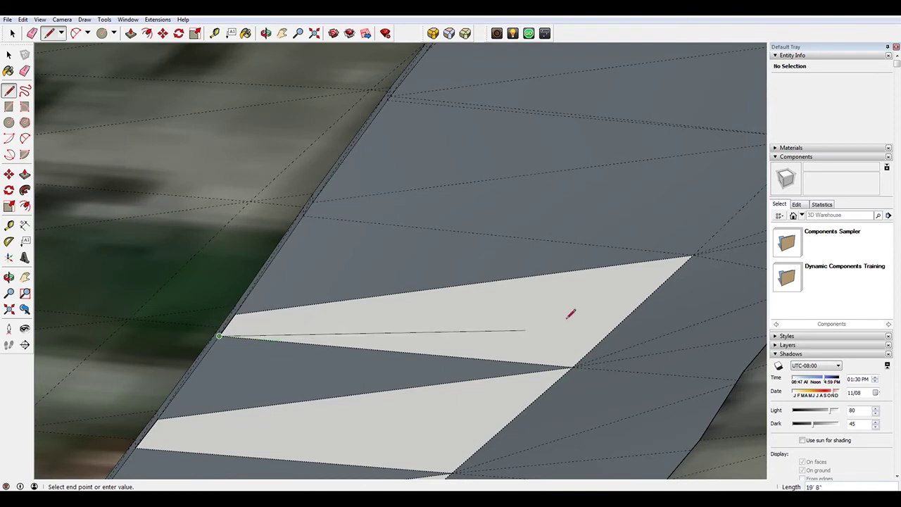
click(236, 312)
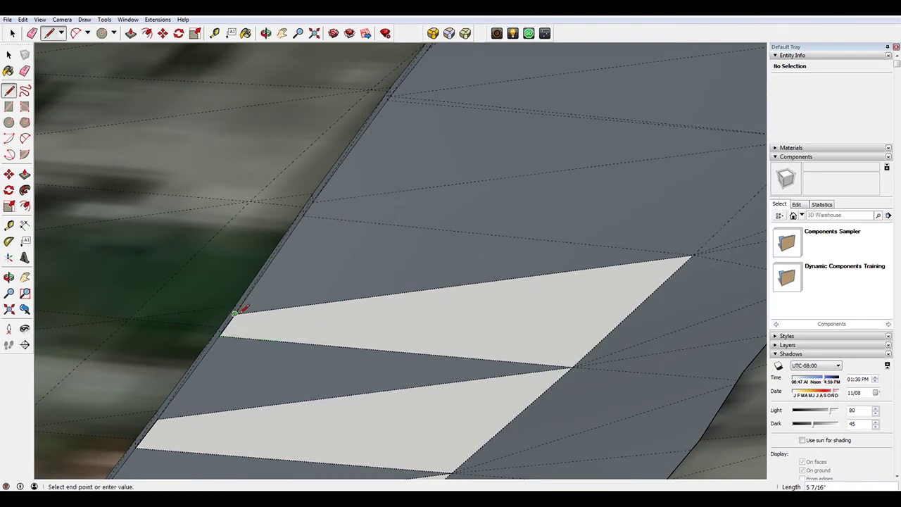
click(573, 367)
key(space)
click(425, 344)
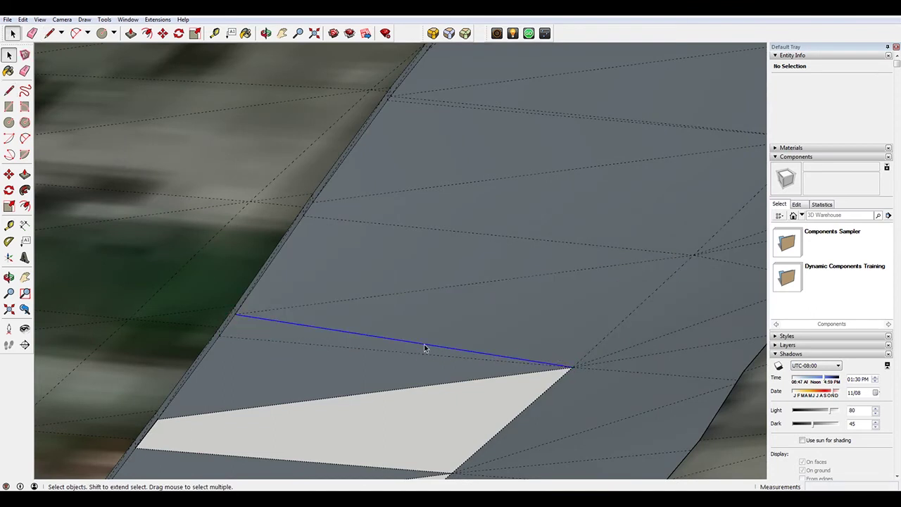
right_click(424, 345)
click(464, 373)
Step: Fill the middle white gap in the street with a diagonal edge between its corners, and hide that edge
middle_drag(427, 279, 404, 376)
key(l)
click(226, 370)
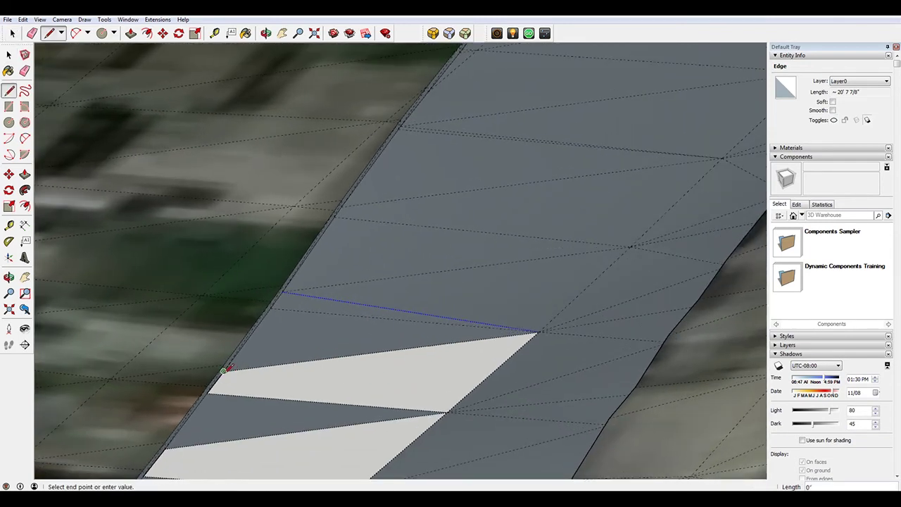
click(442, 415)
key(space)
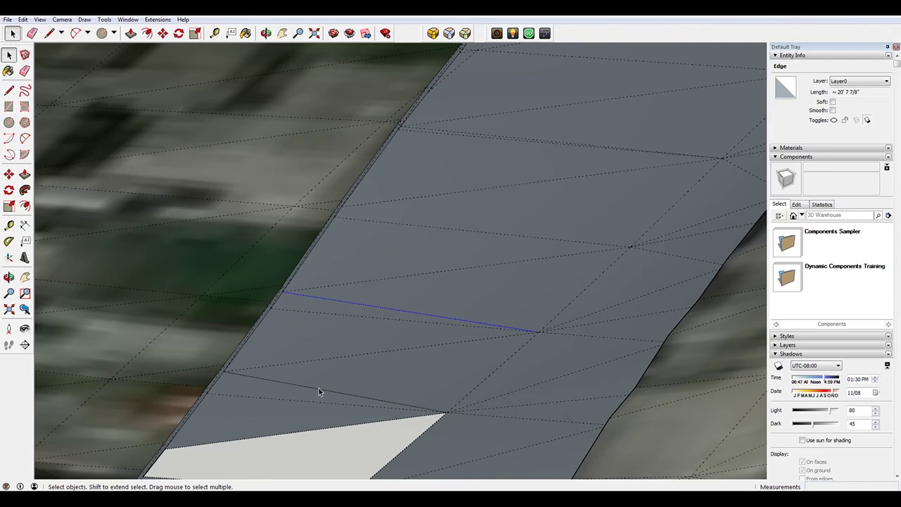
click(318, 389)
right_click(318, 389)
click(355, 415)
Step: Fill the remaining white gap nearest the street's end with a diagonal edge, and hide that edge
middle_drag(355, 416, 287, 413)
key(l)
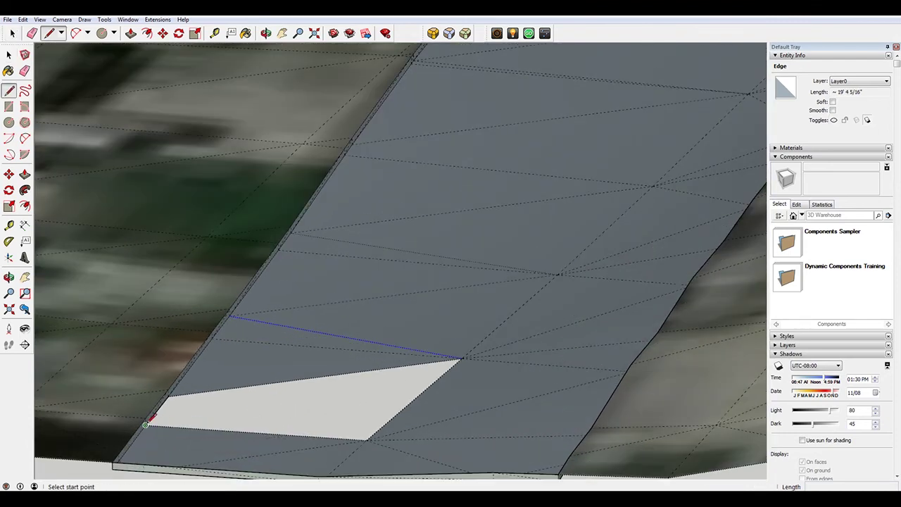
click(168, 396)
click(367, 439)
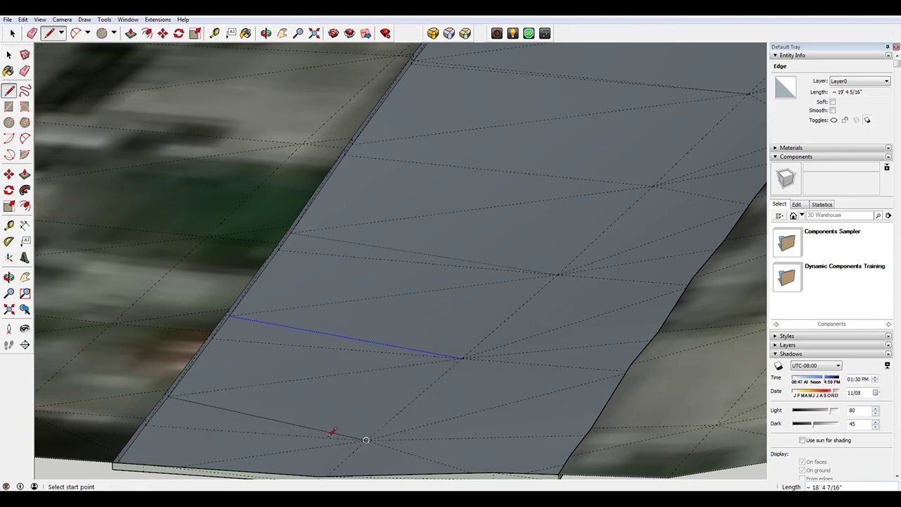
key(space)
click(277, 420)
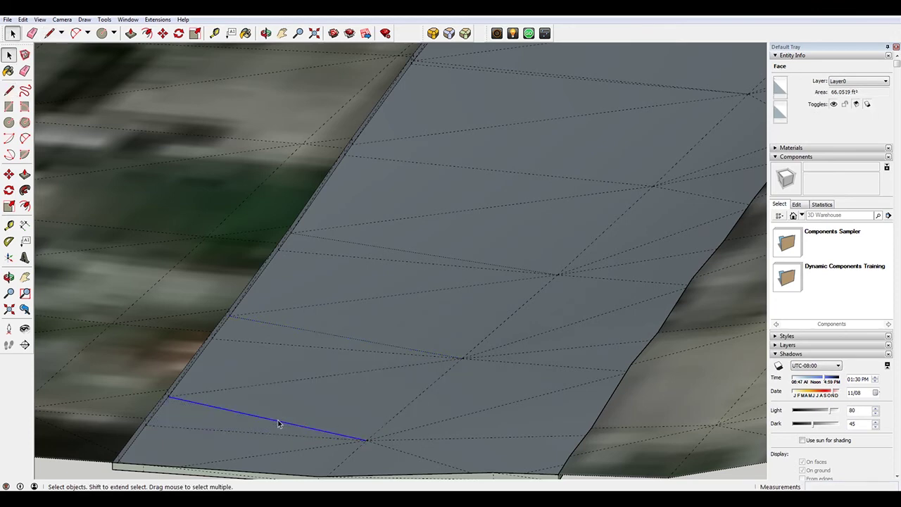
right_click(279, 420)
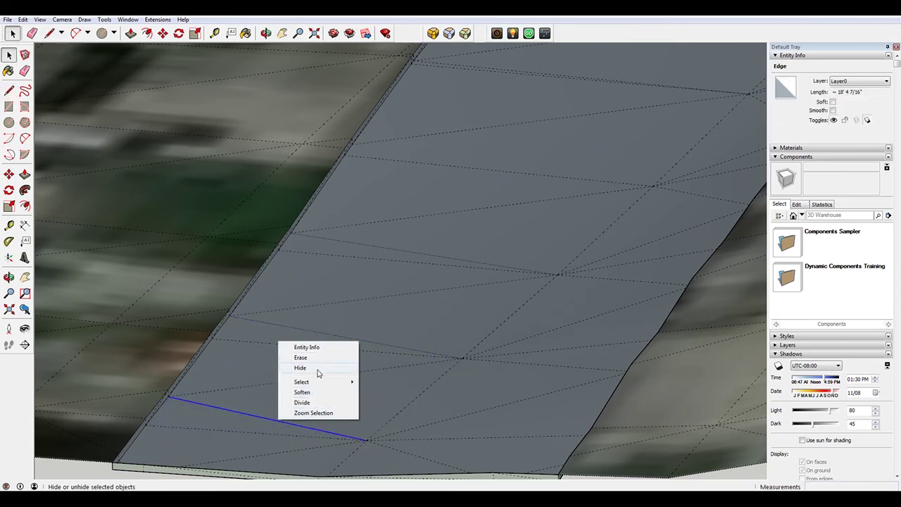
click(316, 392)
Step: Delete the flat road shape that overlaps the upper part of the draped road
scroll(328, 358, down, 5)
scroll(332, 325, down, 3)
middle_drag(338, 324, 725, 451)
middle_drag(469, 276, 560, 271)
scroll(561, 275, down, 2)
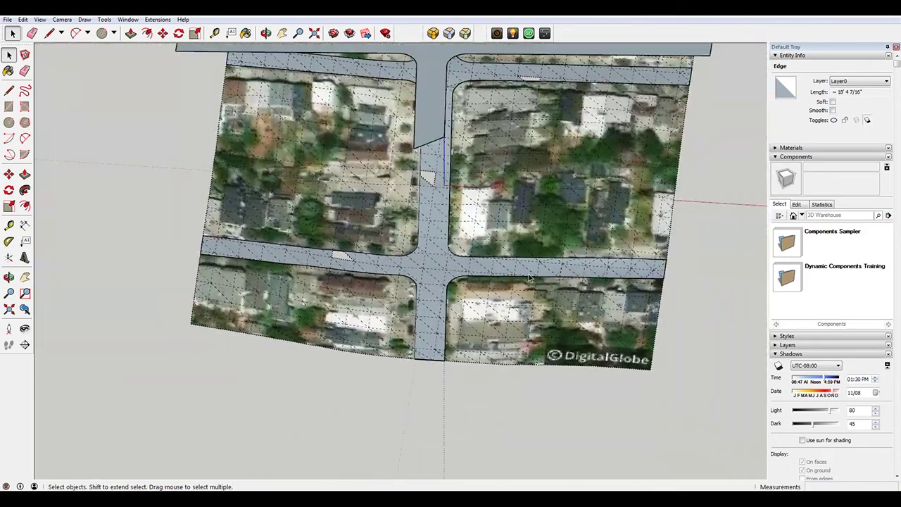
click(422, 106)
key(Delete)
middle_drag(553, 264, 435, 229)
scroll(435, 228, up, 4)
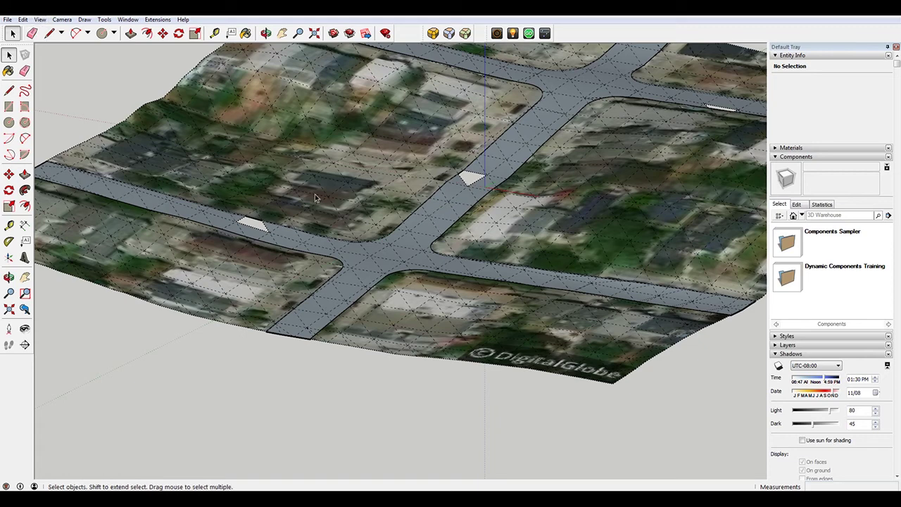
click(24, 19)
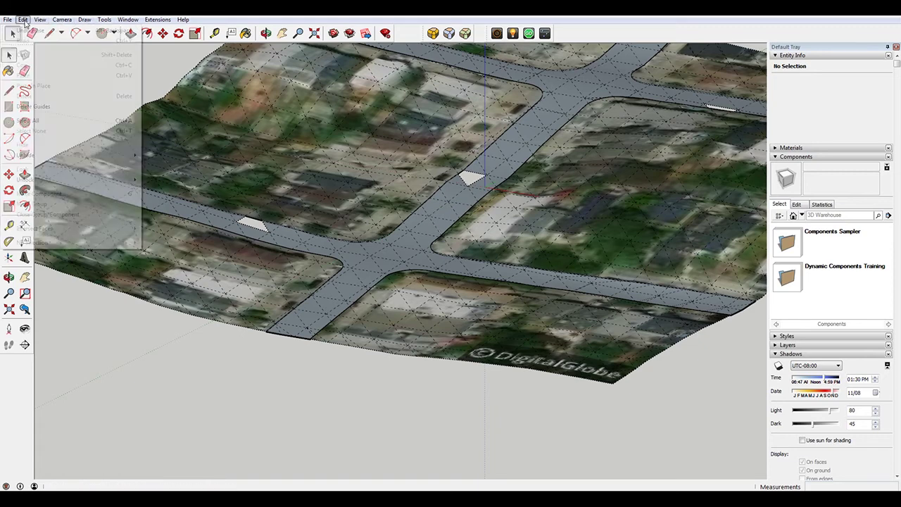
mouse_move(40, 19)
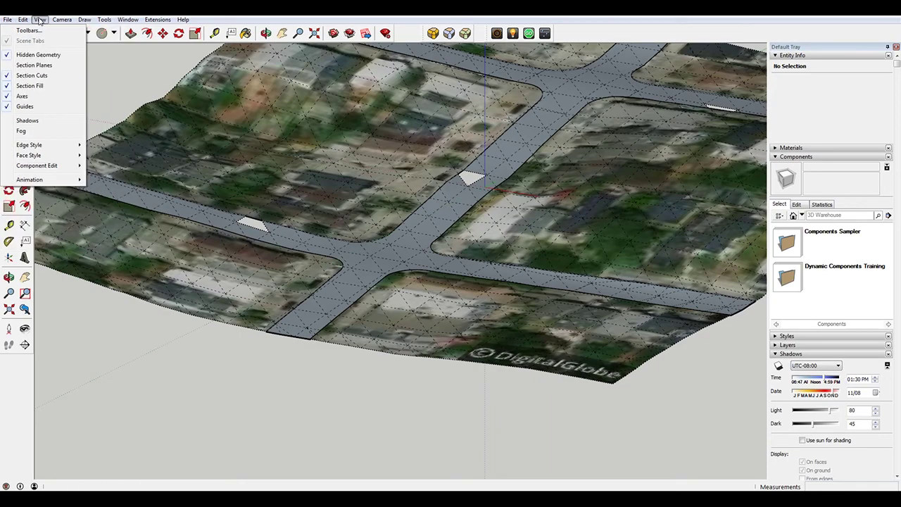
click(249, 219)
Step: Fill the white gap in the cross street near the lower intersection by drawing a diagonal edge between its opposite corners
scroll(218, 209, up, 3)
click(217, 209)
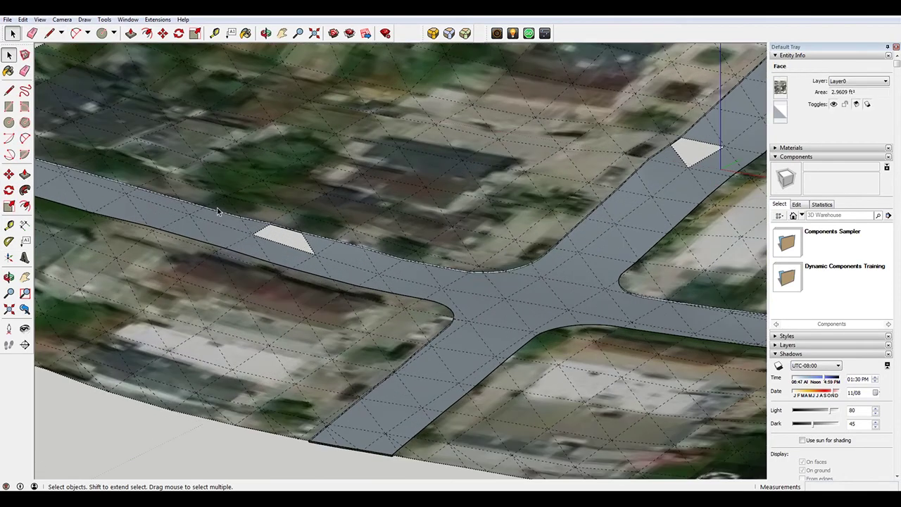
scroll(218, 209, up, 3)
scroll(330, 265, up, 1)
scroll(330, 265, up, 3)
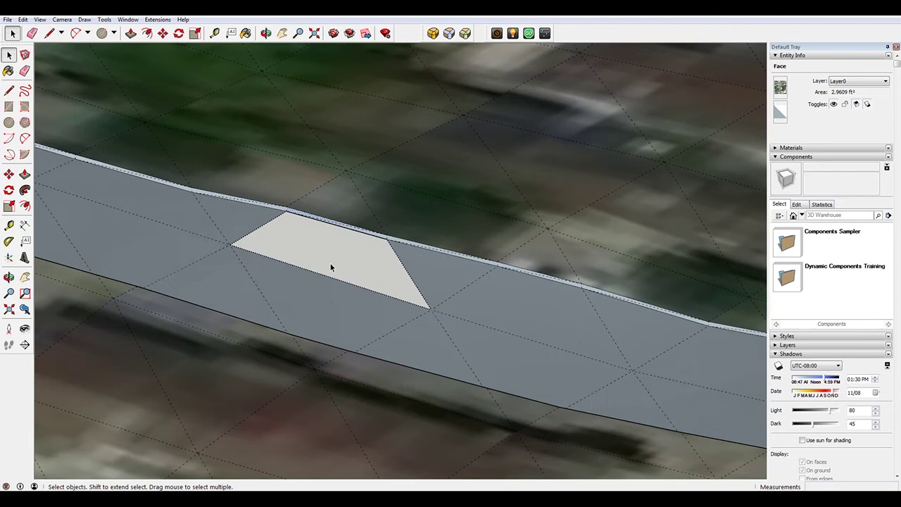
key(l)
click(387, 240)
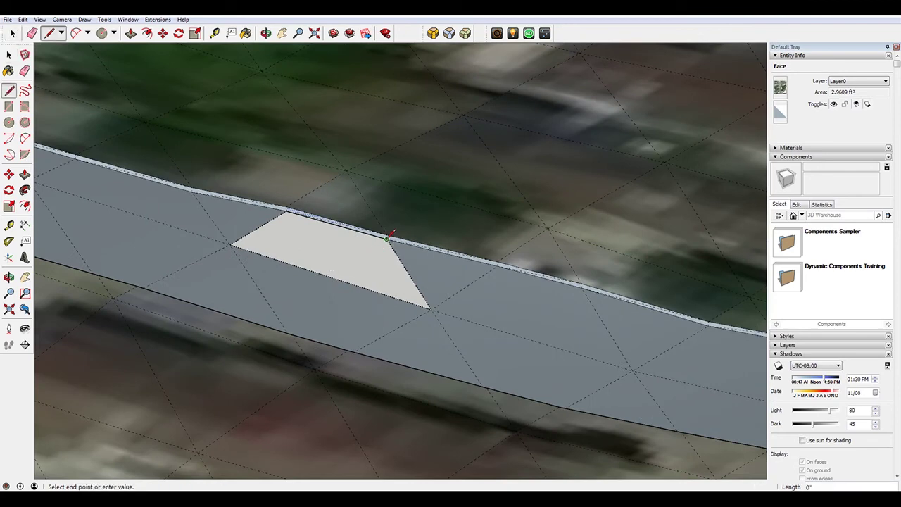
click(230, 243)
key(space)
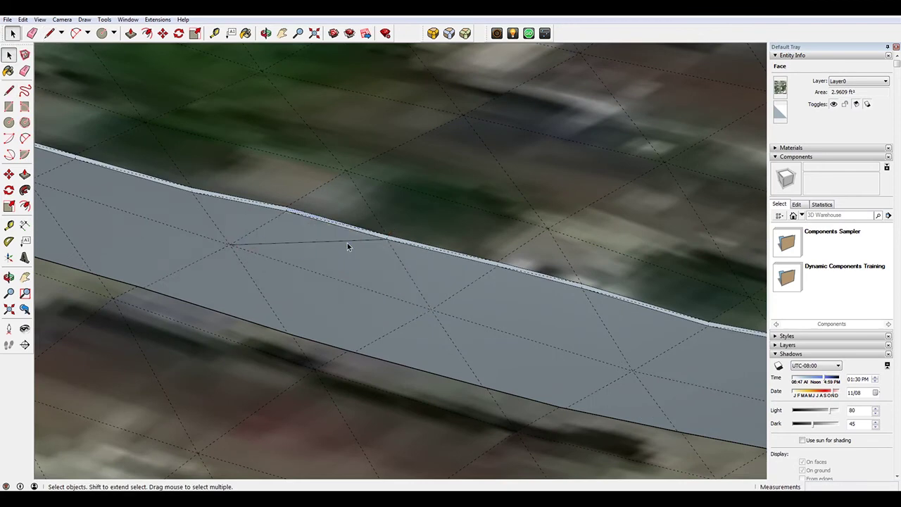